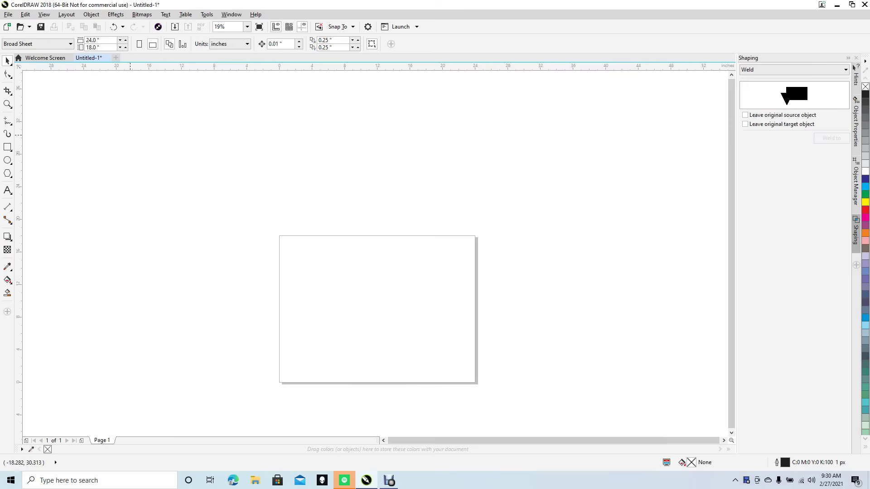
Step: Create a new document 24 inches wide and 18 inches high
{"action": "left_click", "coordinate": [8, 14]}
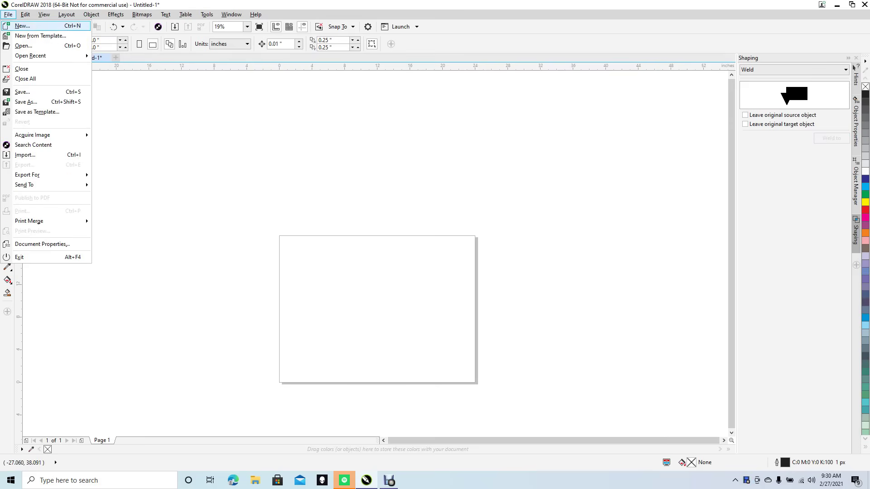
{"action": "left_click", "coordinate": [22, 25]}
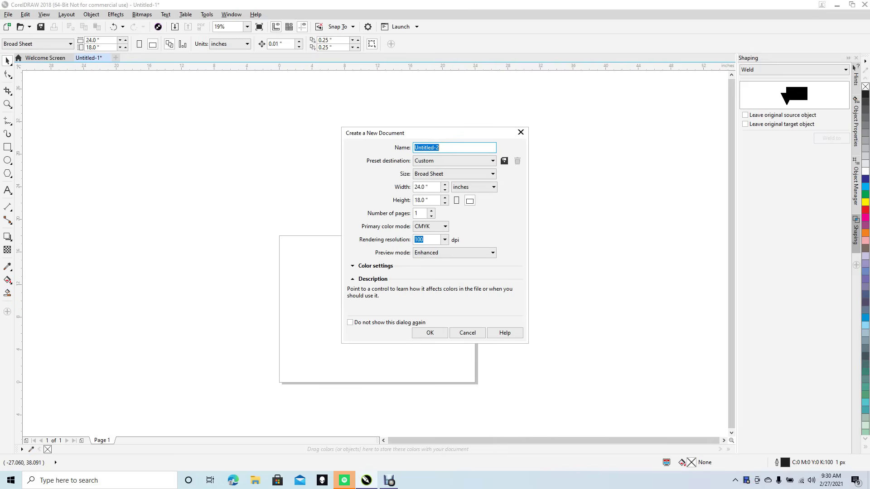
{"action": "left_click_drag", "start_coordinate": [429, 186], "coordinate": [414, 186]}
{"action": "type", "text": "24"}
{"action": "key", "text": "Tab"}
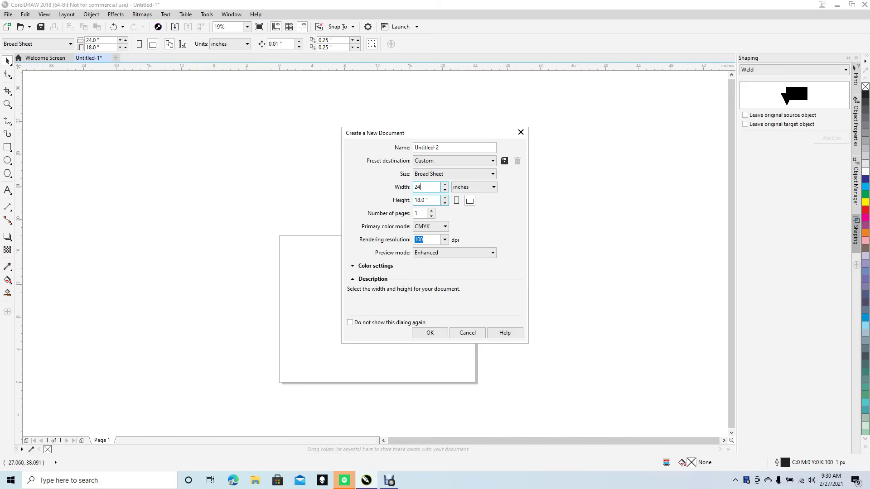
{"action": "type", "text": "18"}
{"action": "key", "text": "Return"}
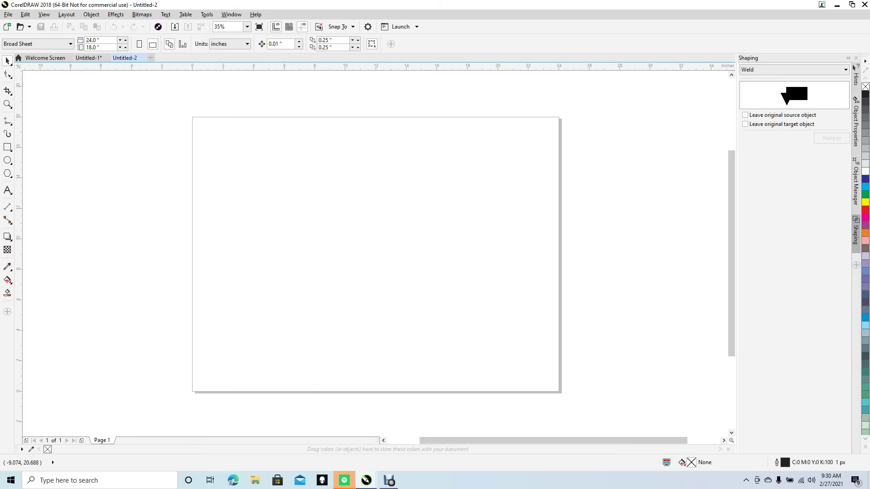
Step: Import the icon_black image from the Star wars logo folder and place it on the page at its original size
{"action": "left_click", "coordinate": [8, 14]}
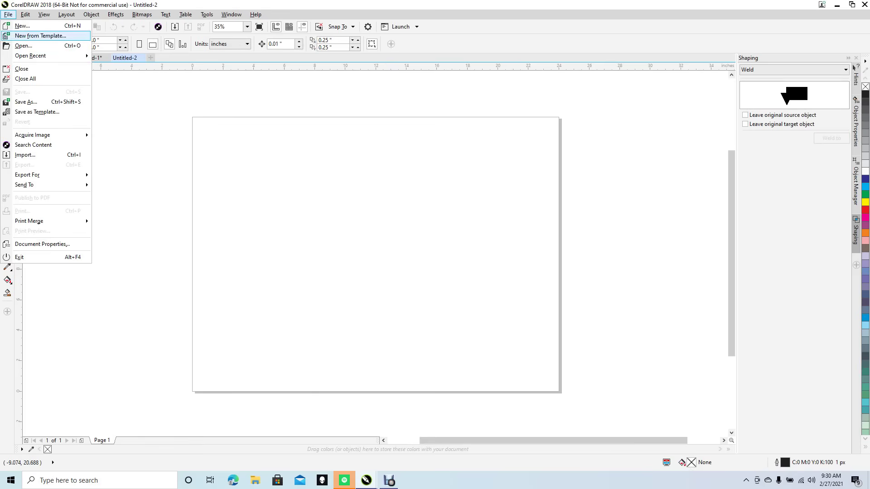
{"action": "left_click", "coordinate": [26, 155]}
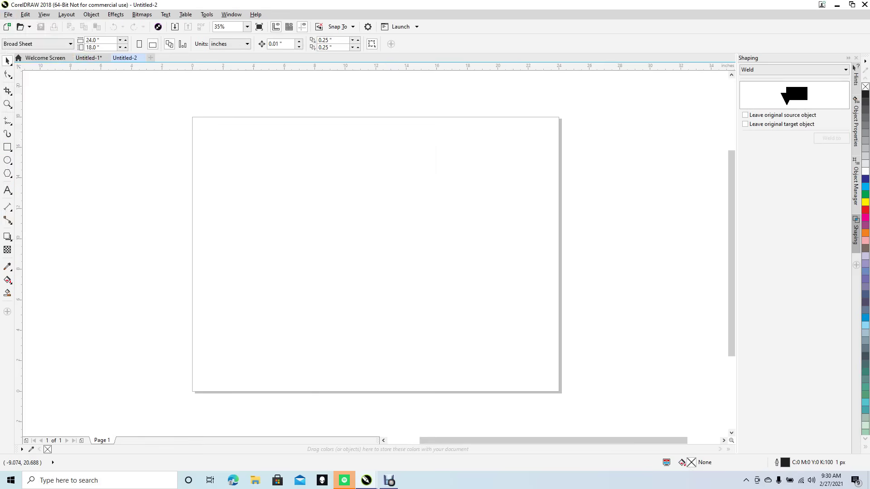
{"action": "left_click", "coordinate": [106, 76]}
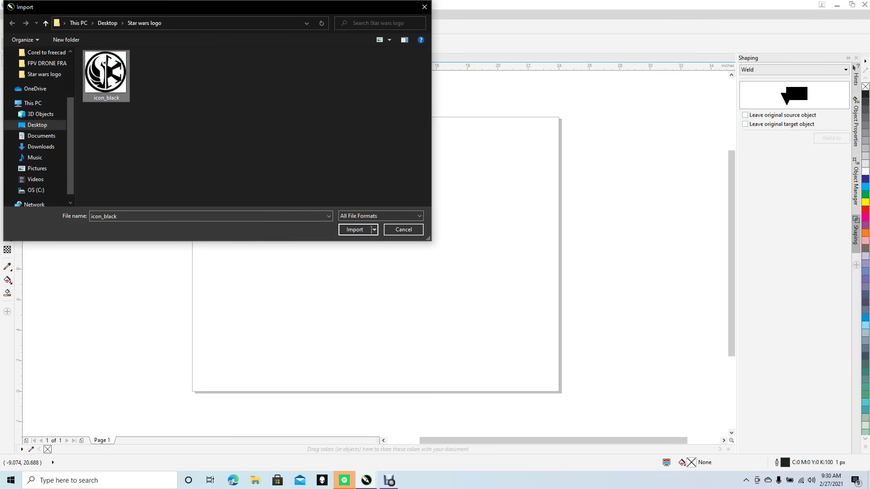
{"action": "left_click", "coordinate": [355, 230]}
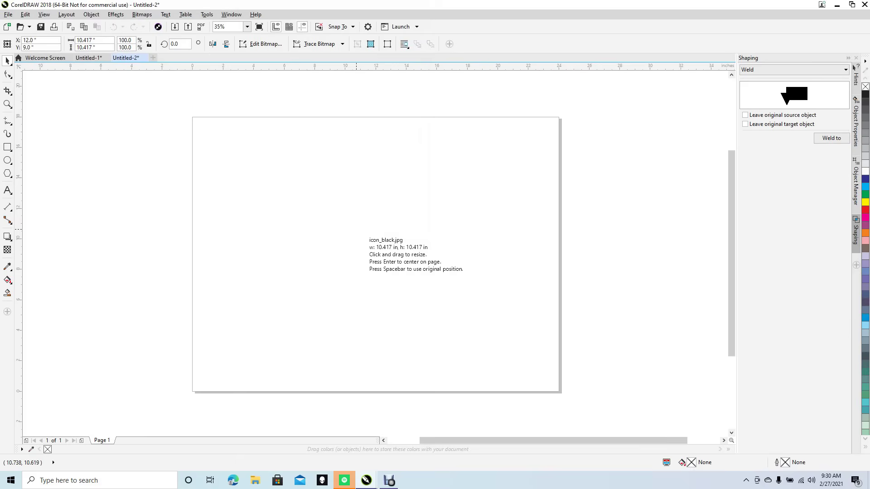
{"action": "left_click", "coordinate": [317, 206]}
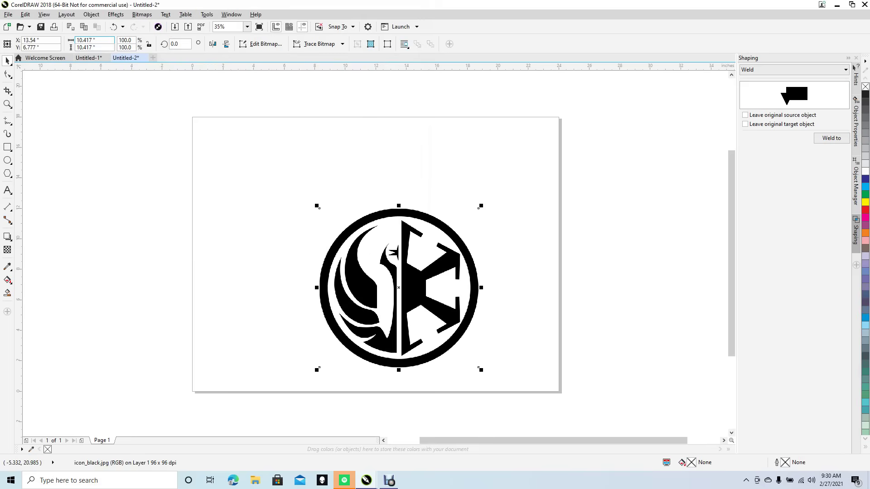
Step: Resize the imported logo bitmap to 2 by 2 inches and move it into the page's upper-left corner
{"action": "left_click_drag", "start_coordinate": [97, 40], "coordinate": [76, 40]}
{"action": "type", "text": "2"}
{"action": "key", "text": "Tab"}
{"action": "type", "text": "2"}
{"action": "key", "text": "Return"}
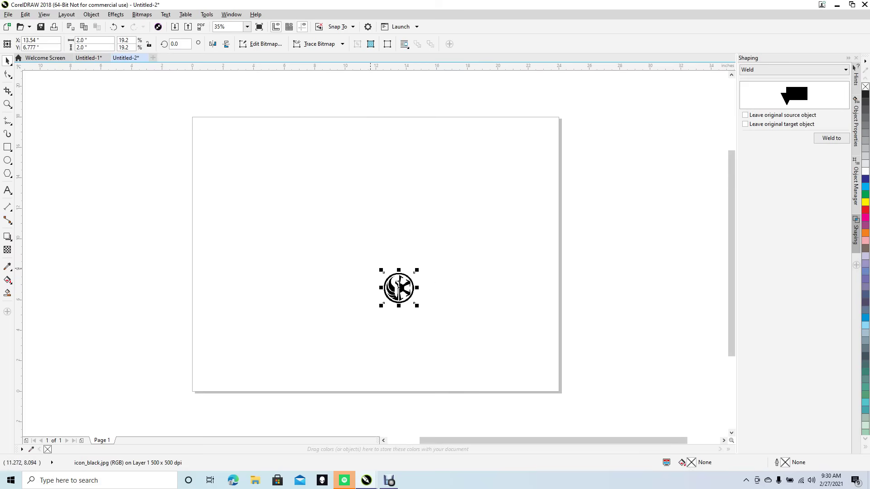
{"action": "left_click_drag", "start_coordinate": [392, 286], "coordinate": [214, 139]}
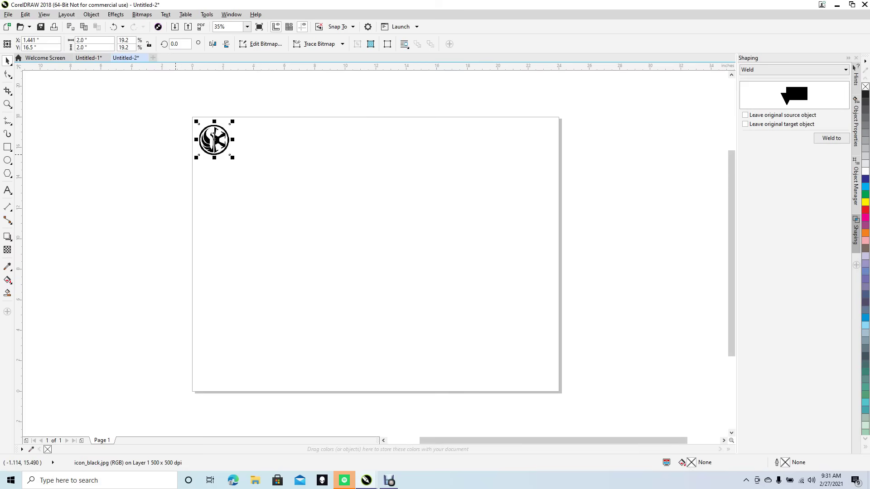
Step: Trace the logo bitmap with an Outline Trace of type Detailed logo, keeping the default trace settings
{"action": "scroll", "coordinate": [216, 133], "scroll_direction": "up", "scroll_amount": 10}
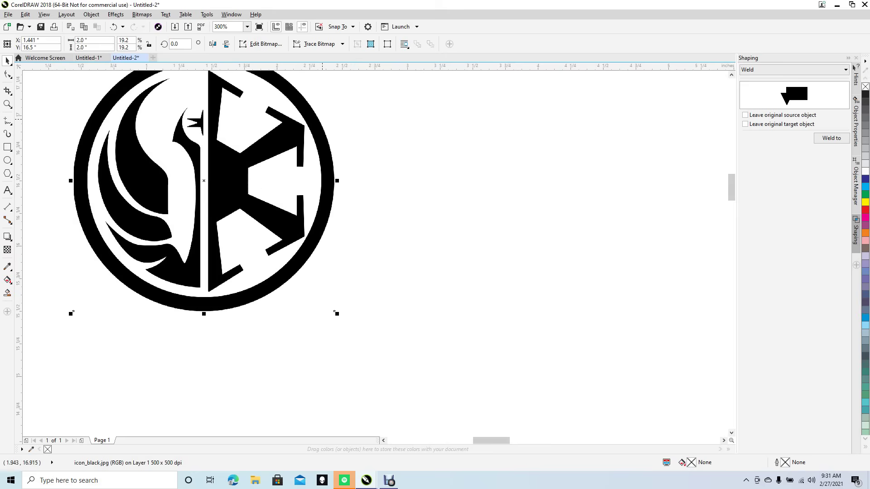
{"action": "scroll", "coordinate": [731, 187], "scroll_direction": "up", "scroll_amount": 3}
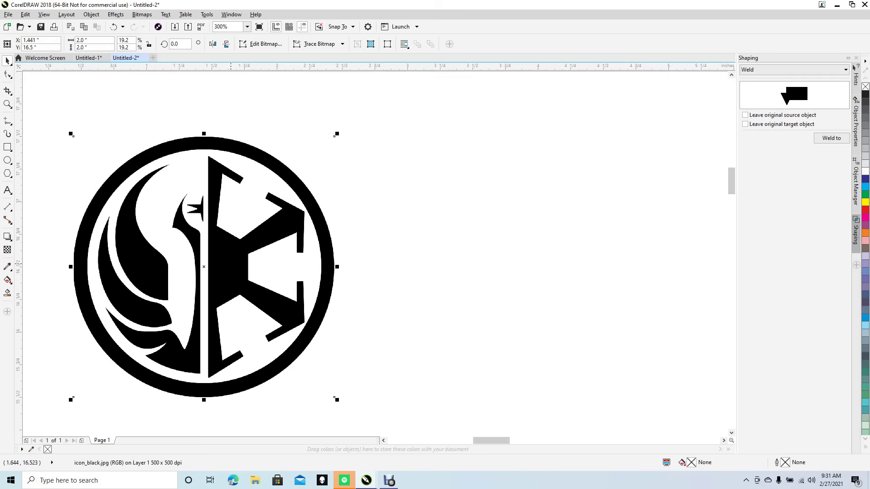
{"action": "right_click", "coordinate": [230, 262]}
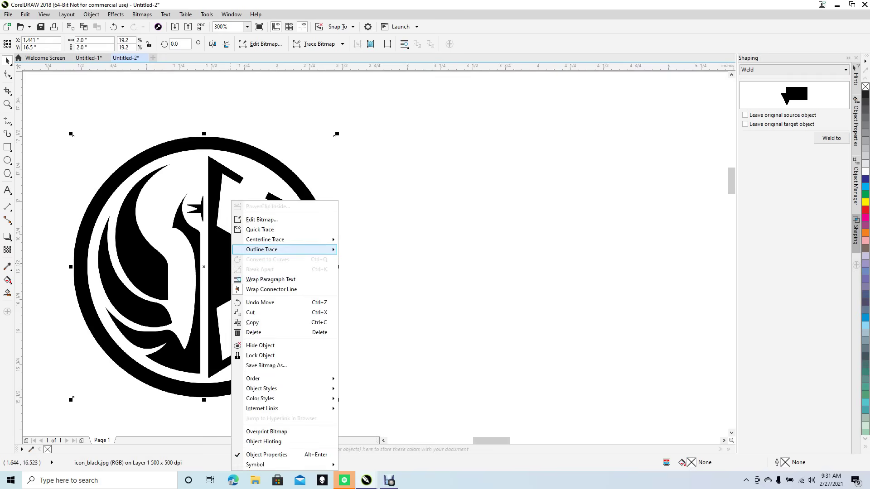
{"action": "mouse_move", "coordinate": [272, 250]}
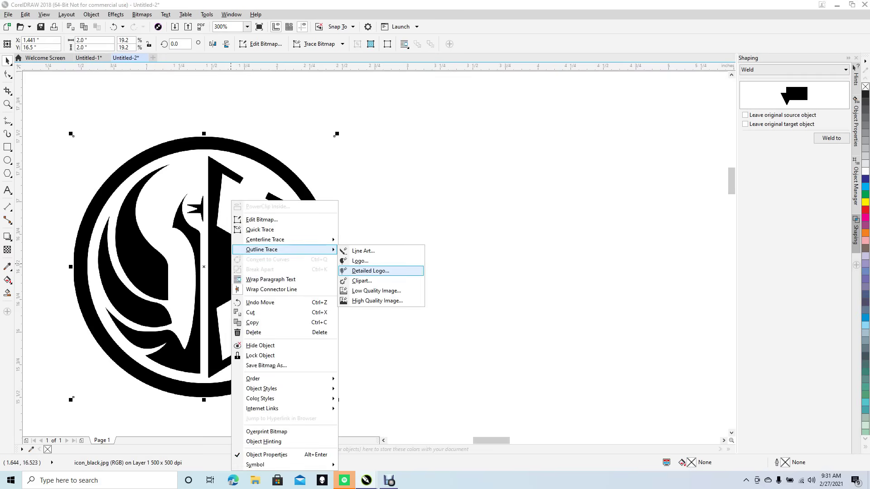
{"action": "left_click", "coordinate": [371, 271]}
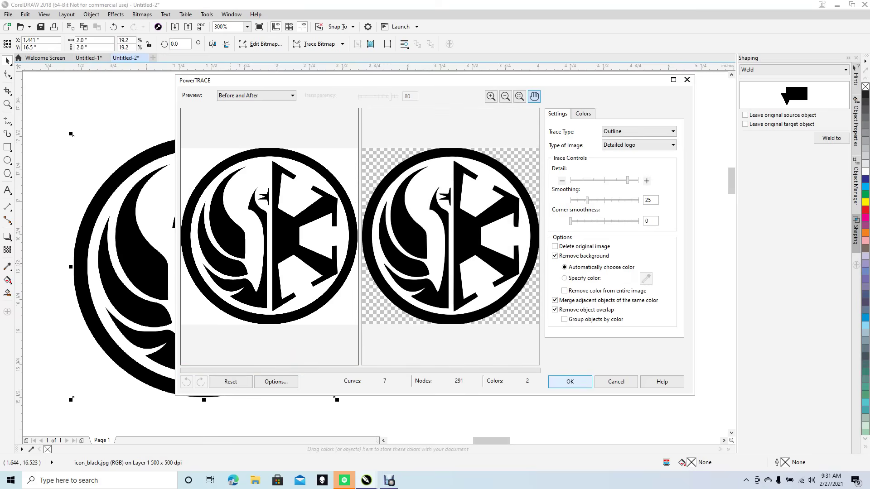
{"action": "key", "text": "Return"}
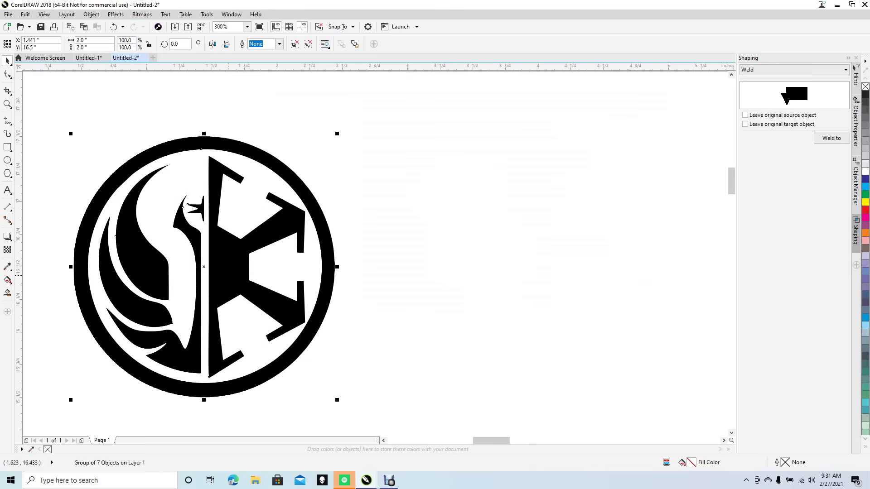
Step: Move the traced logo to the right of the original bitmap and delete the bitmap
{"action": "left_click_drag", "start_coordinate": [228, 275], "coordinate": [520, 271]}
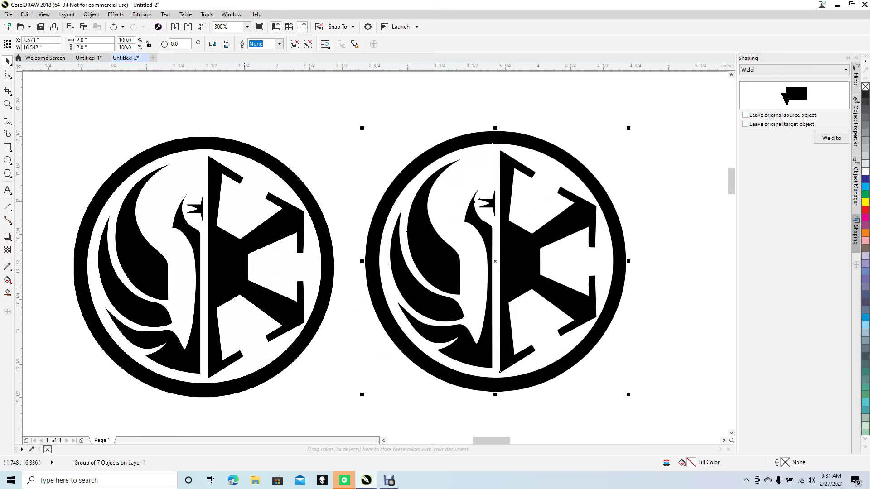
{"action": "left_click", "coordinate": [244, 289]}
{"action": "key", "text": "Delete"}
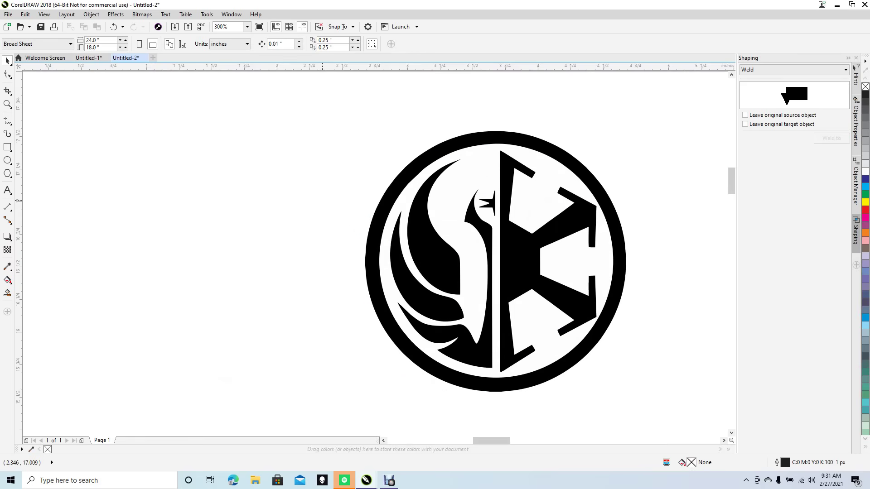
Step: Ungroup the traced logo and delete its black outer ring
{"action": "left_click", "coordinate": [413, 237]}
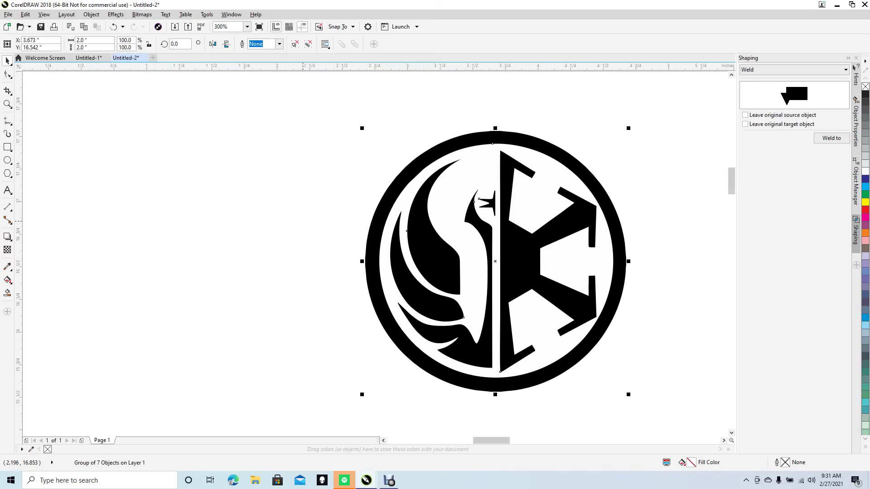
{"action": "key", "text": "ctrl+u"}
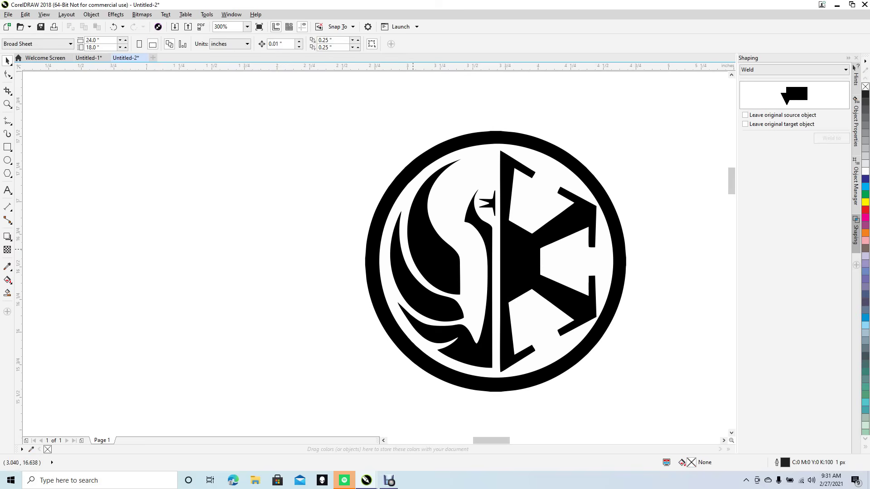
{"action": "left_click", "coordinate": [404, 268]}
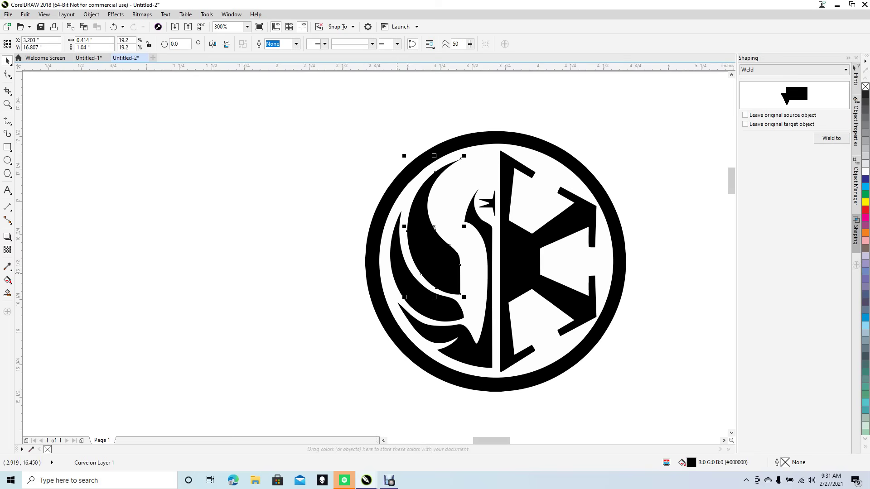
{"action": "left_click", "coordinate": [373, 266]}
{"action": "key", "text": "Delete"}
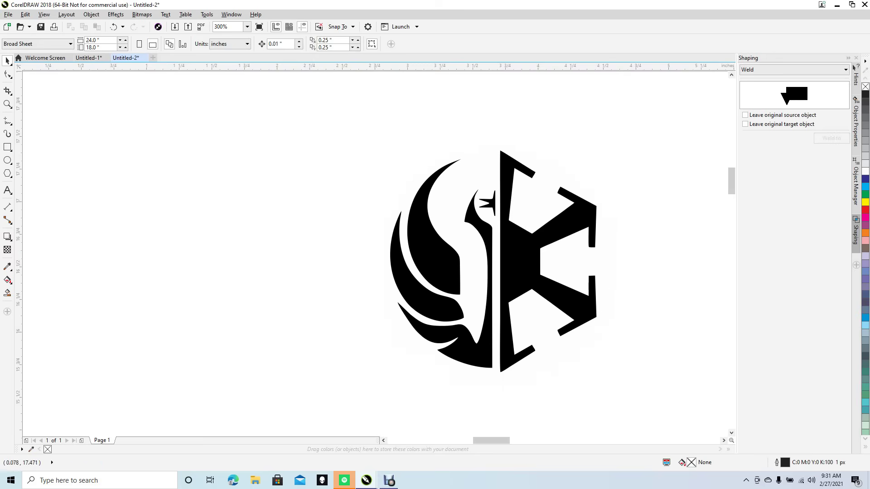
Step: Draw a circle in the empty area left of the logo and set its width and height to 2 inches
{"action": "left_click", "coordinate": [7, 160]}
{"action": "left_click_drag", "start_coordinate": [204, 214], "coordinate": [281, 195]}
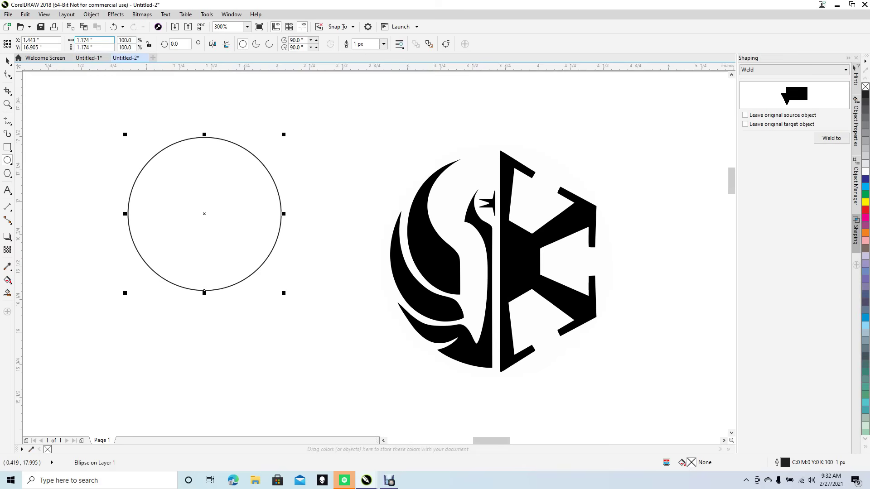
{"action": "double_click", "coordinate": [85, 40]}
{"action": "type", "text": "2"}
{"action": "key", "text": "Tab"}
{"action": "type", "text": "2"}
{"action": "key", "text": "Return"}
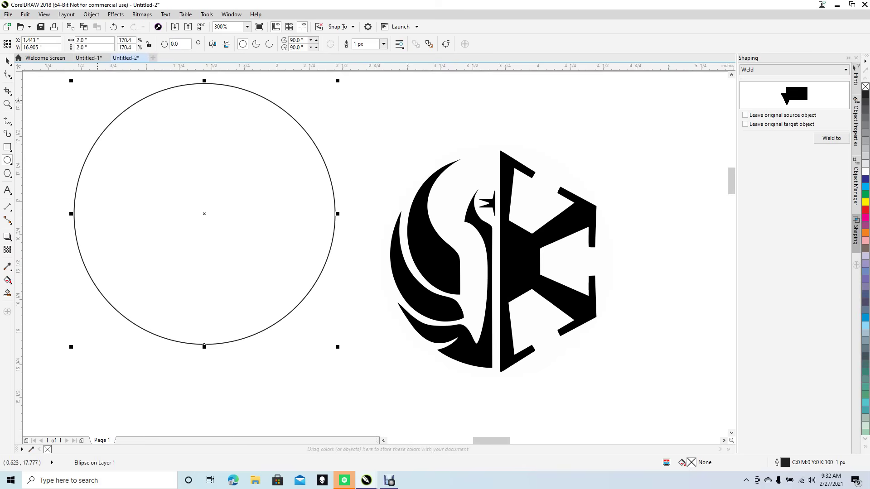
Step: Set the circle's outline width to Hairline
{"action": "left_click", "coordinate": [8, 60]}
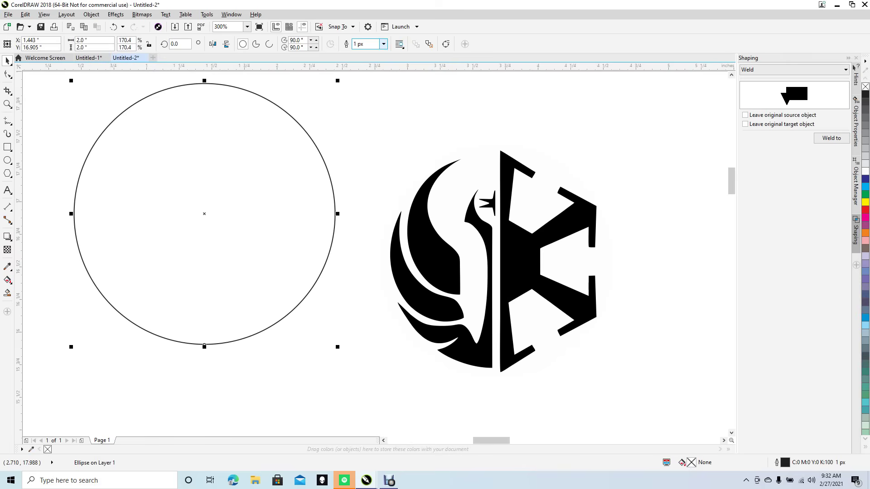
{"action": "left_click", "coordinate": [383, 44]}
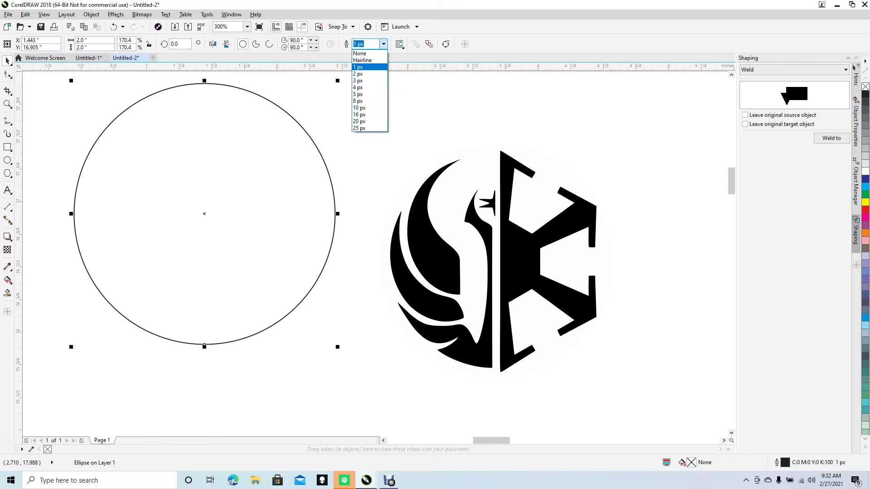
{"action": "left_click", "coordinate": [363, 60]}
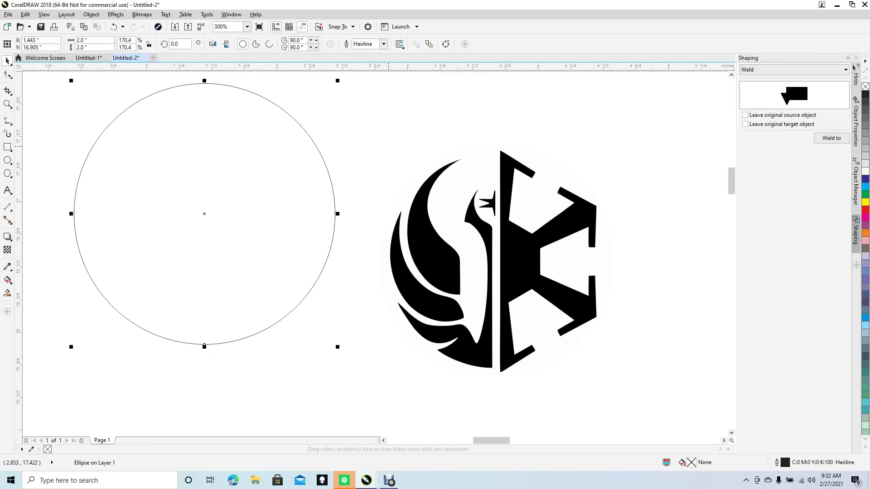
Step: Select all remaining pieces of the traced logo, including the white background shape, and group them
{"action": "left_click", "coordinate": [410, 142]}
{"action": "left_click_drag", "start_coordinate": [390, 116], "coordinate": [720, 390]}
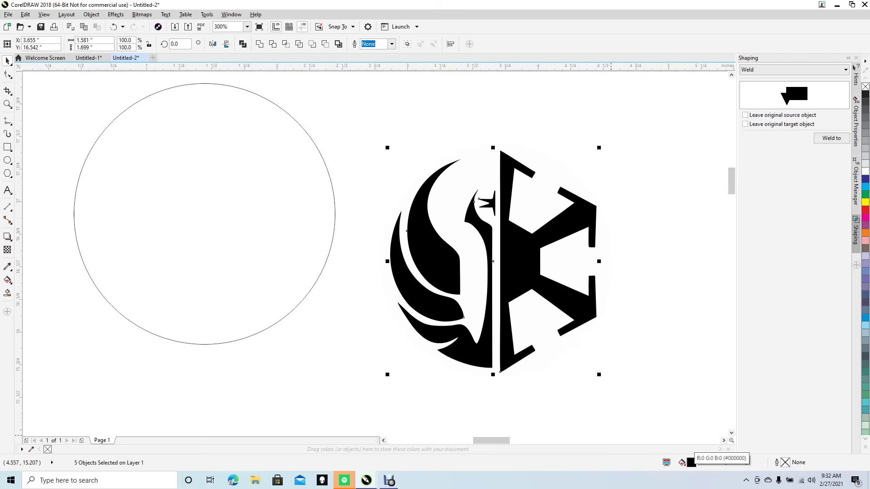
{"action": "key", "text": "Escape"}
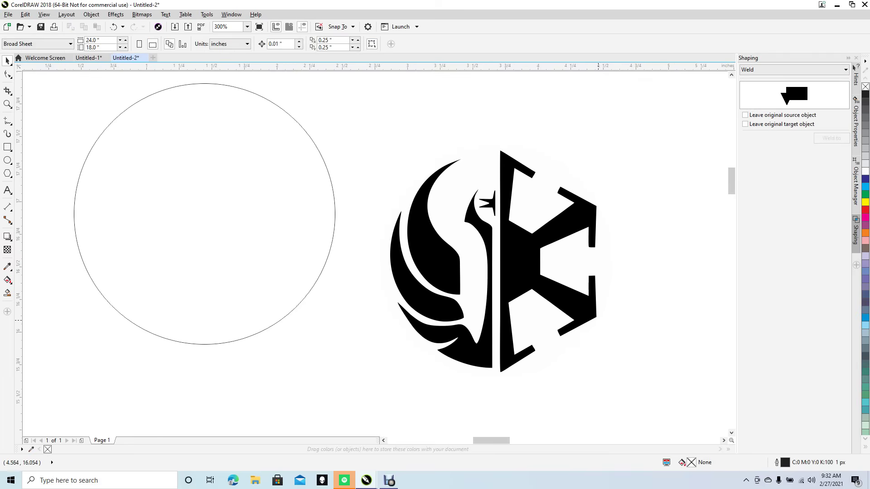
{"action": "left_click_drag", "start_coordinate": [363, 126], "coordinate": [638, 409]}
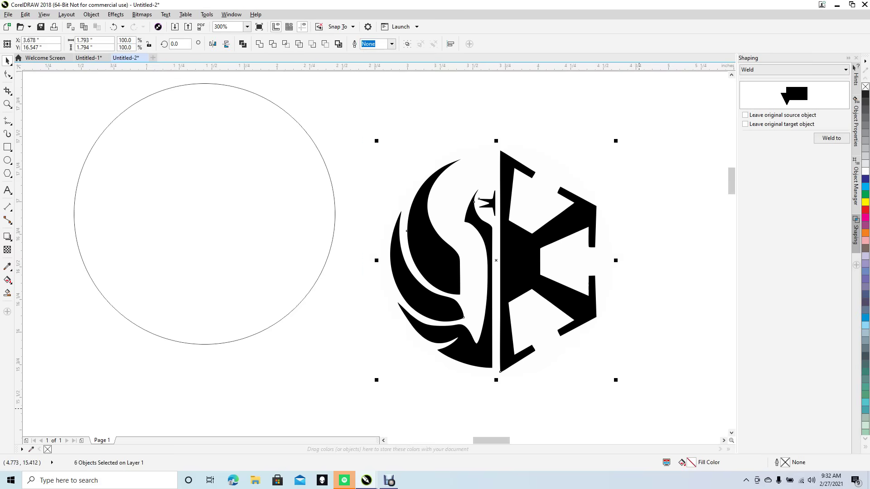
{"action": "key", "text": "ctrl+g"}
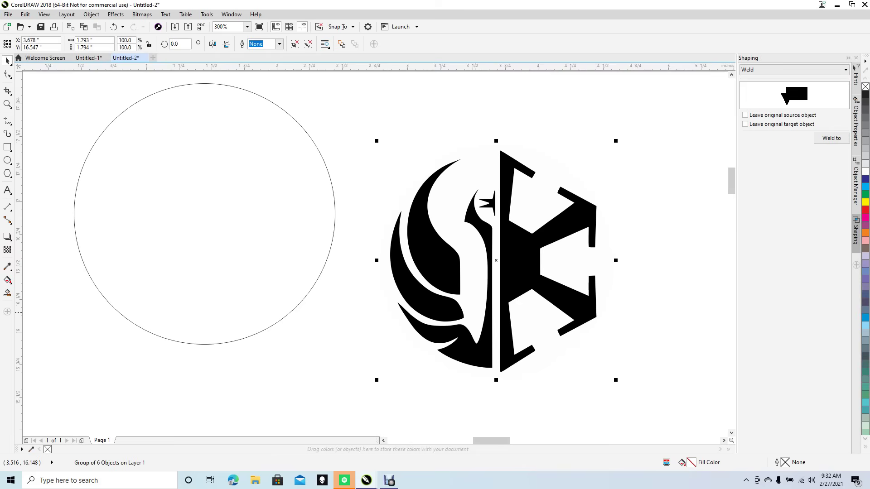
Step: Center both the logo group and the hairline circle on the page
{"action": "key", "text": "p"}
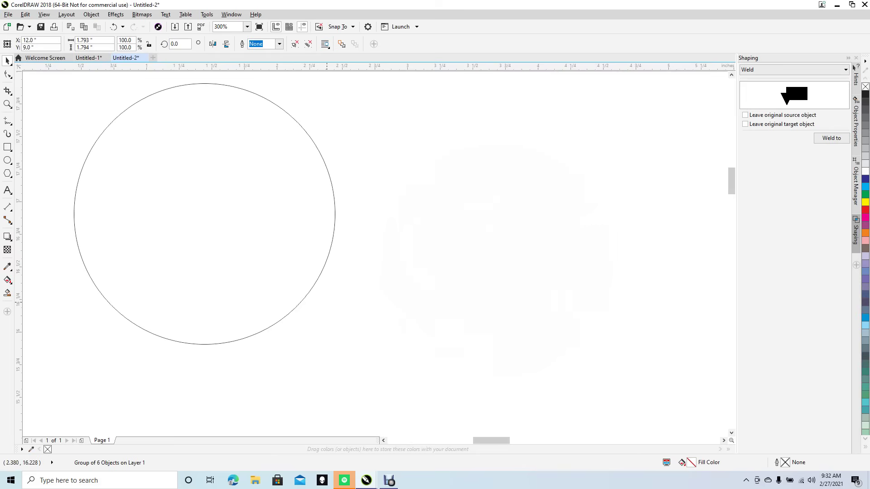
{"action": "left_click", "coordinate": [305, 295]}
{"action": "key", "text": "p"}
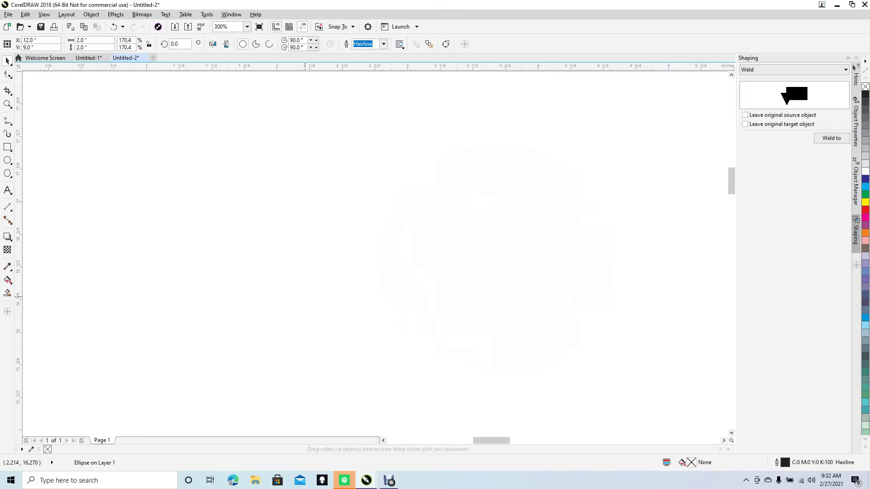
{"action": "scroll", "coordinate": [442, 283], "scroll_direction": "down", "scroll_amount": 4}
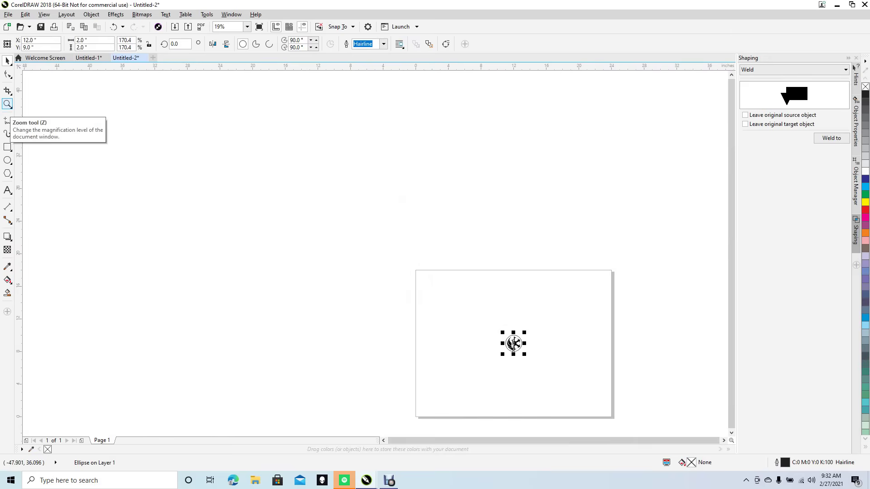
Step: Place a vertical guideline through the centre of the 2-inch circle, at X 12.0 inches
{"action": "left_click", "coordinate": [8, 104]}
{"action": "left_click_drag", "start_coordinate": [514, 343], "coordinate": [540, 368]}
{"action": "left_click_drag", "start_coordinate": [275, 160], "coordinate": [387, 241]}
{"action": "mouse_move", "coordinate": [731, 259]}
{"action": "left_mouse_down"}
{"action": "mouse_move", "coordinate": [731, 241]}
{"action": "mouse_move", "coordinate": [731, 252]}
{"action": "left_mouse_up"}
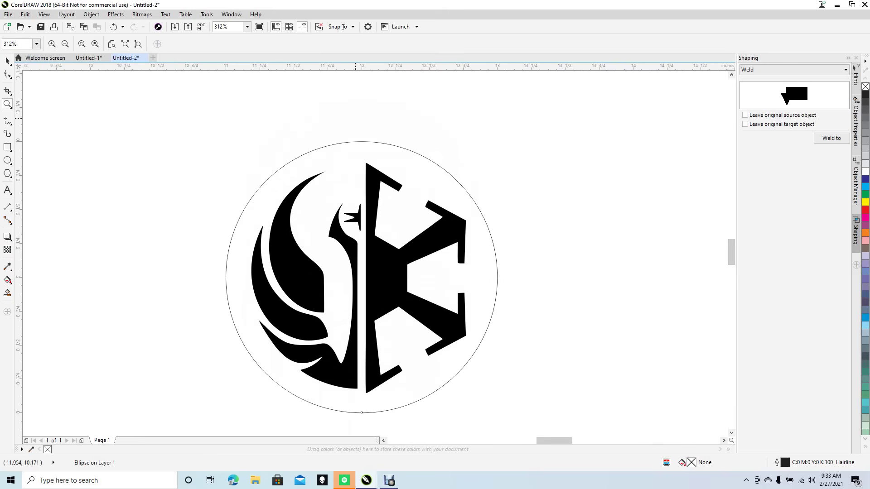
{"action": "key", "text": "space"}
{"action": "left_click", "coordinate": [111, 108]}
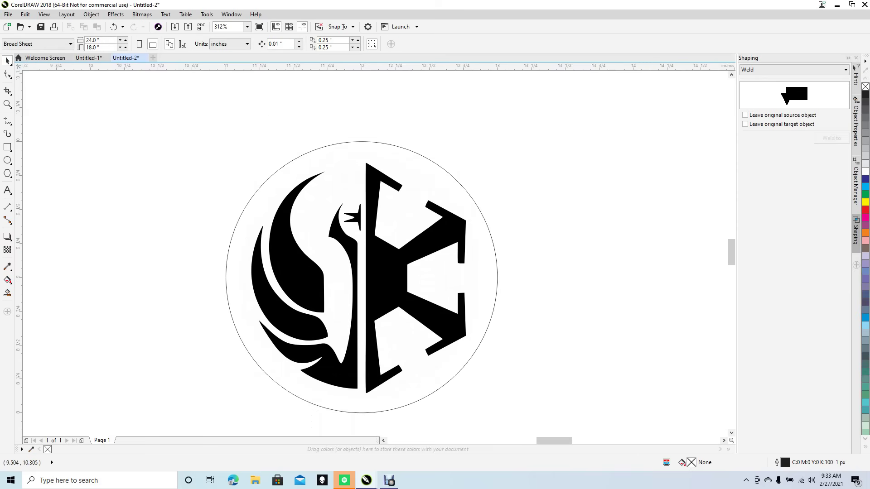
{"action": "left_click_drag", "start_coordinate": [34, 179], "coordinate": [362, 141]}
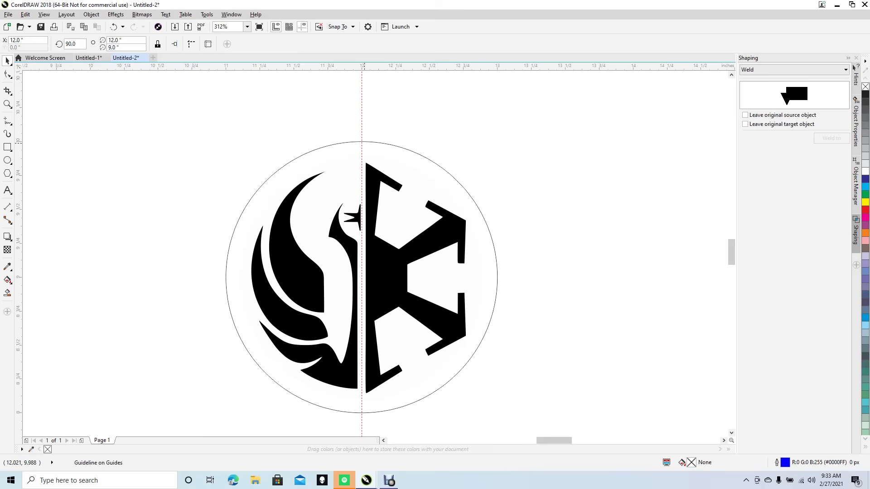
{"action": "scroll", "coordinate": [366, 144], "scroll_direction": "up", "scroll_amount": 2}
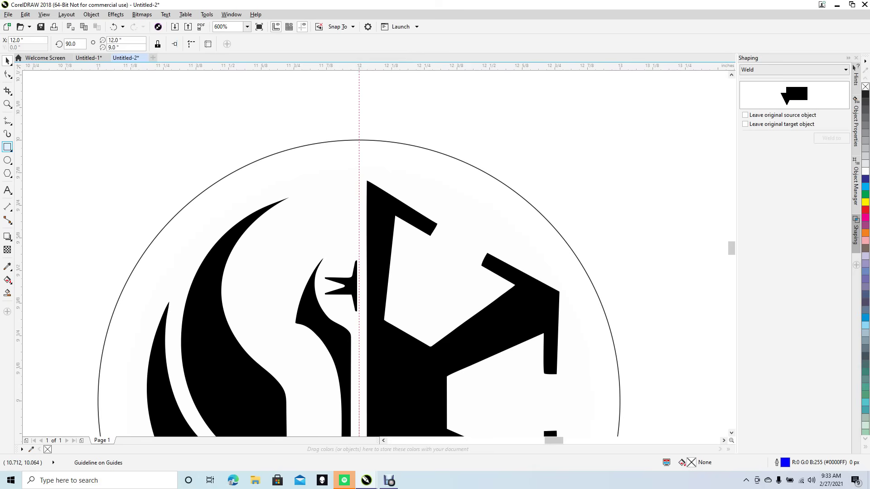
{"action": "left_click", "coordinate": [7, 147]}
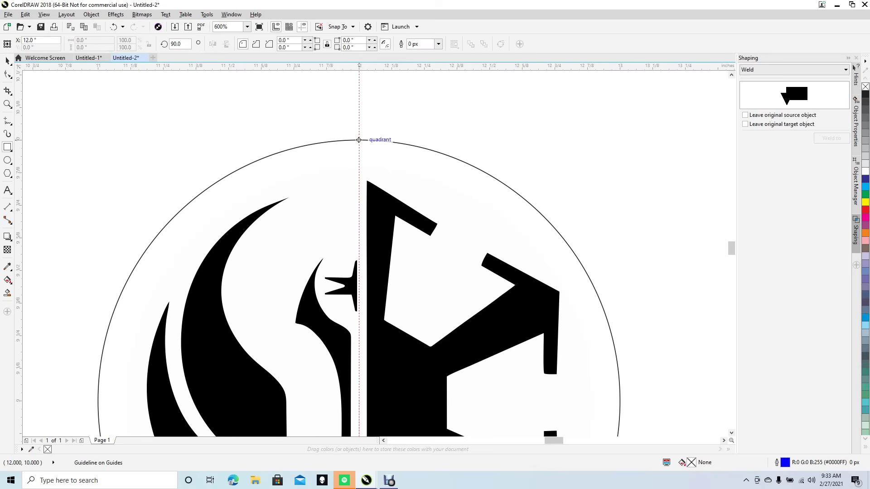
{"action": "mouse_move", "coordinate": [359, 140]}
{"action": "left_mouse_down"}
{"action": "mouse_move", "coordinate": [383, 165]}
{"action": "mouse_move", "coordinate": [395, 161]}
{"action": "left_mouse_up"}
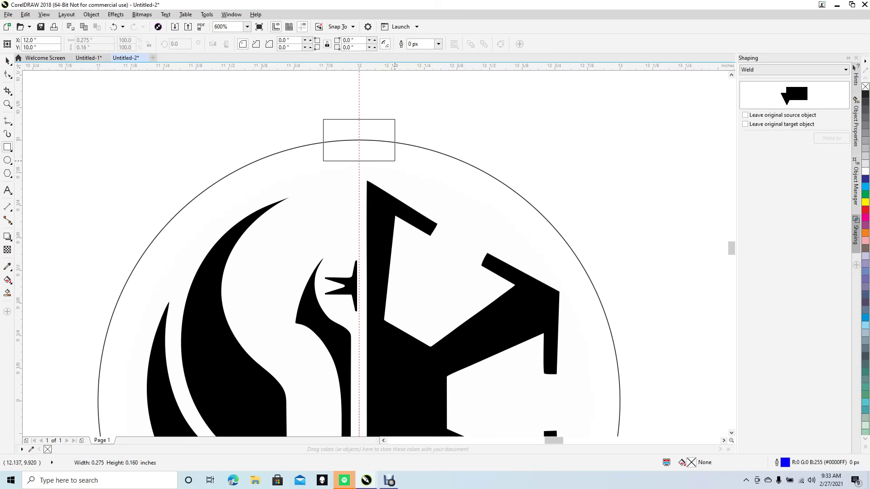
{"action": "left_click_drag", "start_coordinate": [395, 161], "coordinate": [395, 161]}
{"action": "key", "text": "ctrl+z"}
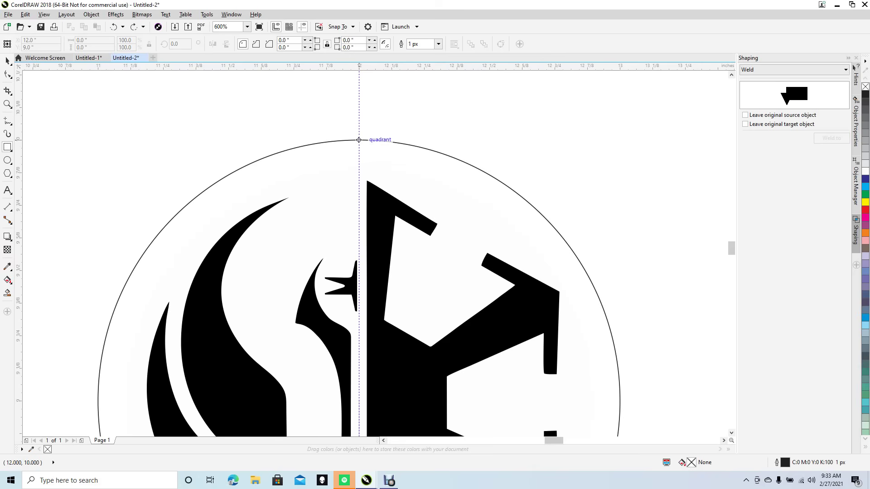
Step: Draw a rectangle centred on the circle's top quadrant and resize it to about 0.281 by 0.269 inches, extending above the circle
{"action": "left_click_drag", "start_coordinate": [359, 140], "coordinate": [412, 162]}
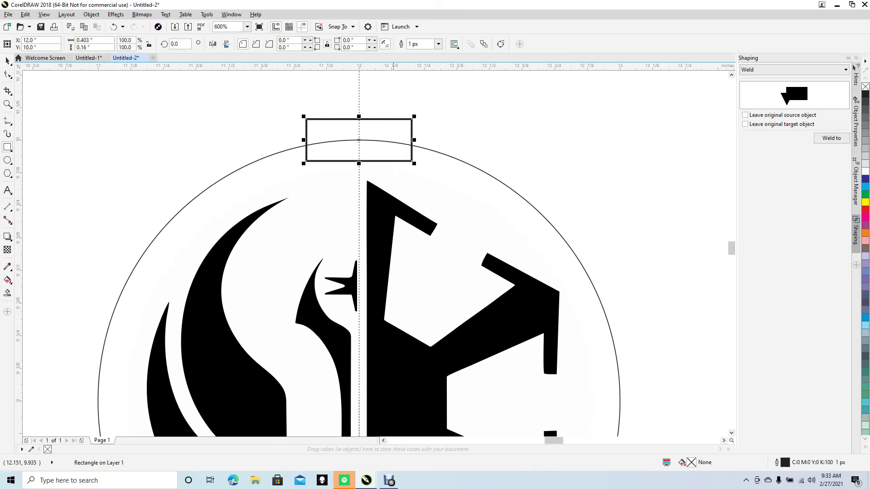
{"action": "left_click_drag", "start_coordinate": [359, 117], "coordinate": [359, 97]}
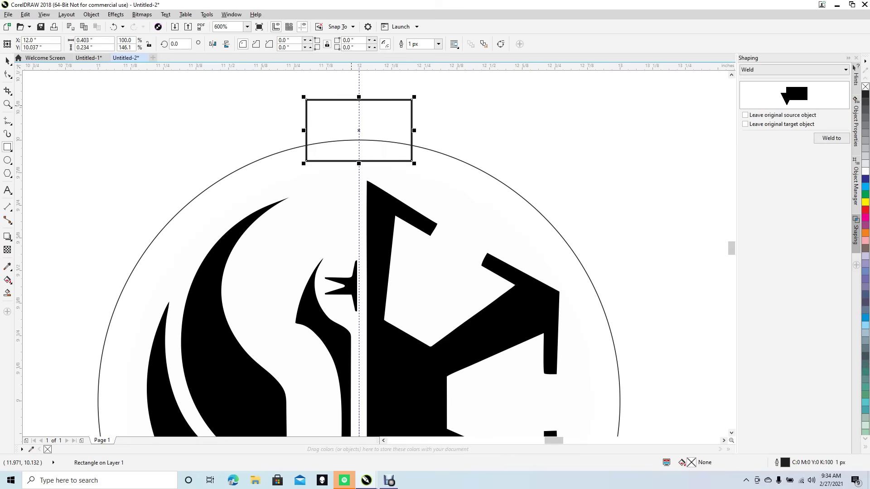
{"action": "mouse_move", "coordinate": [306, 130]}
{"action": "left_mouse_down"}
{"action": "mouse_move", "coordinate": [342, 130]}
{"action": "mouse_move", "coordinate": [322, 130]}
{"action": "left_mouse_up"}
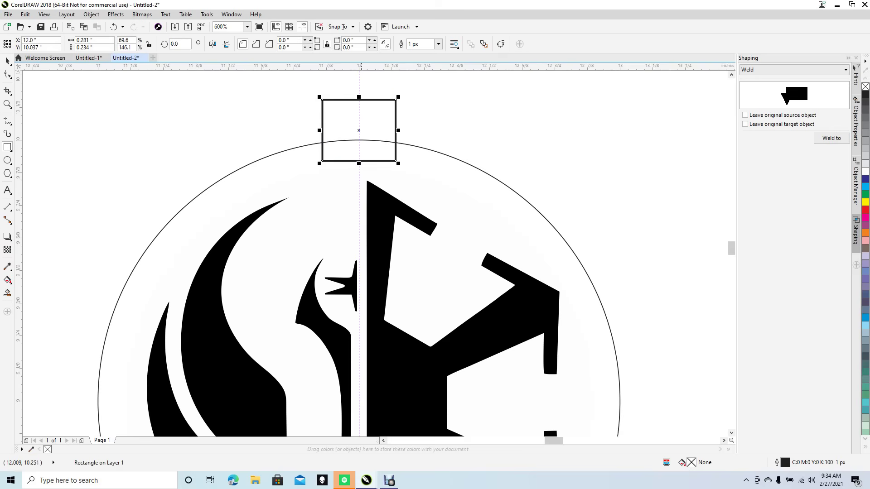
{"action": "left_click_drag", "start_coordinate": [359, 97], "coordinate": [359, 88]}
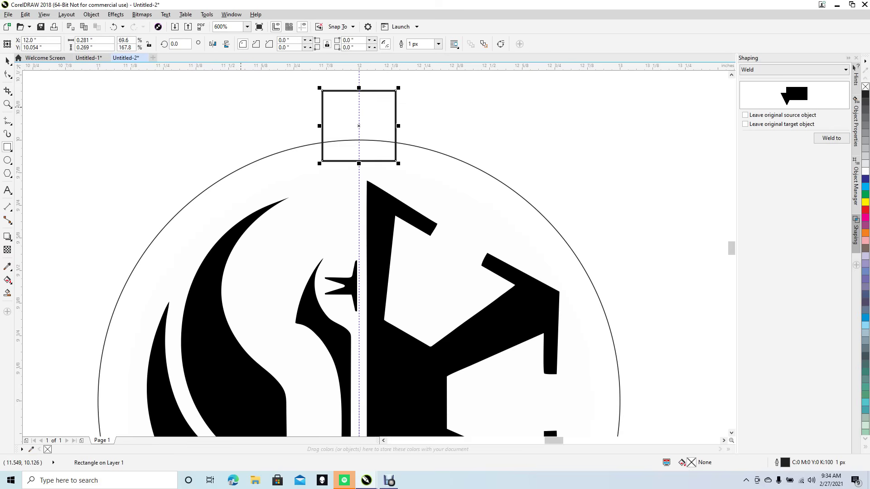
{"action": "left_click", "coordinate": [8, 61]}
{"action": "left_click", "coordinate": [140, 136]}
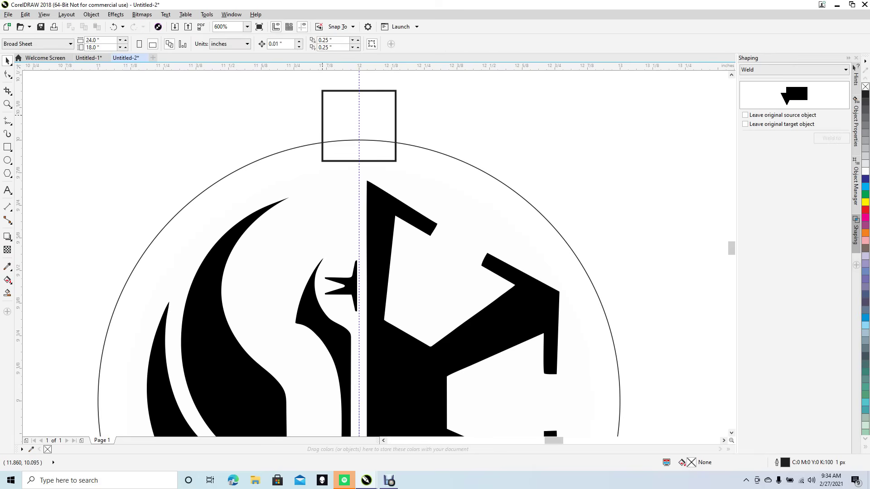
Step: Round all corners of the rectangle to the maximum, about 0.132 inches
{"action": "left_click", "coordinate": [322, 115]}
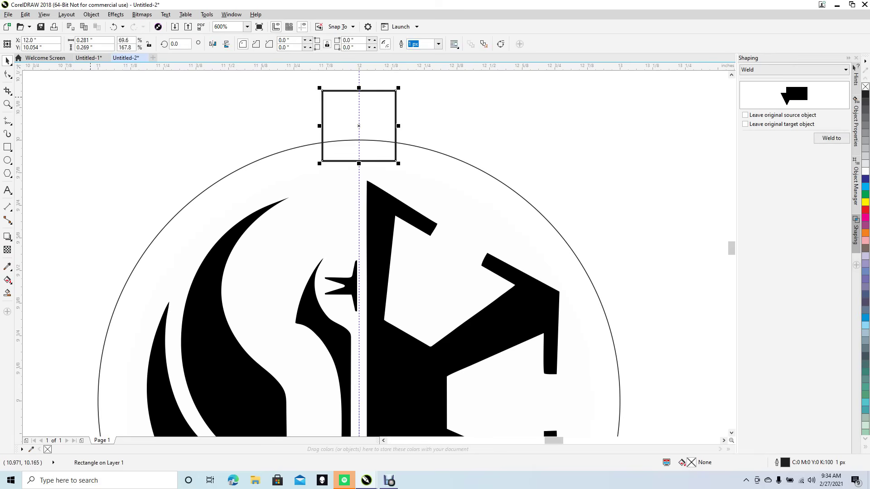
{"action": "key", "text": "F10"}
{"action": "left_click", "coordinate": [7, 74]}
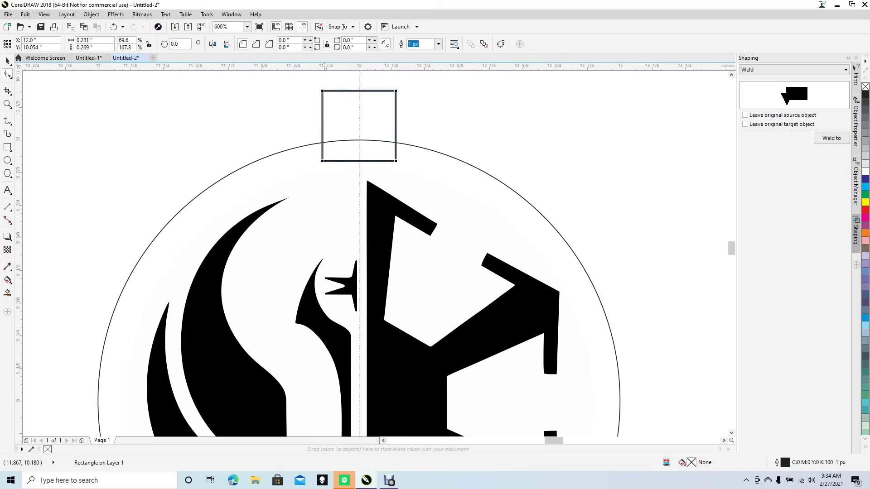
{"action": "left_click_drag", "start_coordinate": [324, 90], "coordinate": [359, 93]}
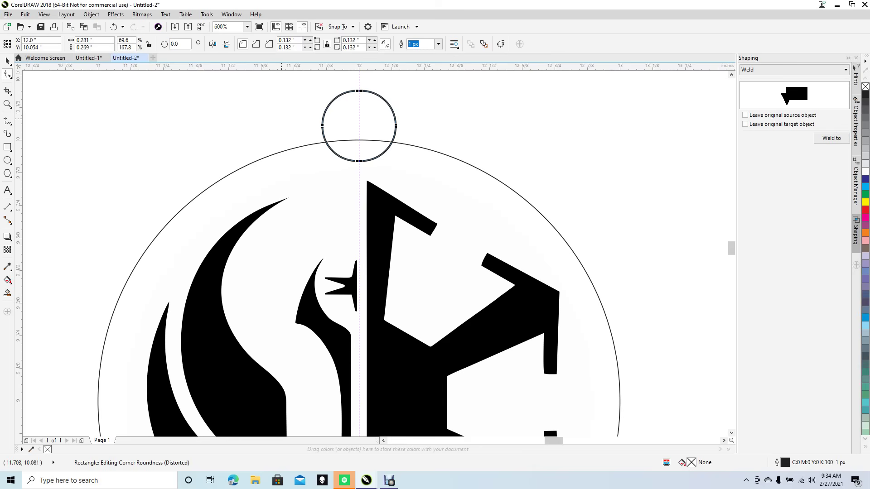
{"action": "key", "text": "space"}
{"action": "key", "text": "Escape"}
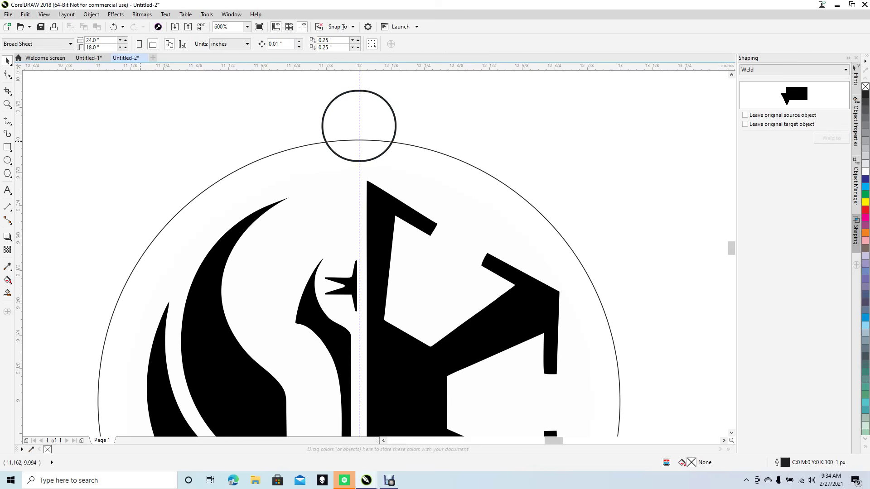
Step: Draw a second rectangle about 0.278 by 0.16 inches from the middle of the rounded shape down into the large circle
{"action": "key", "text": "F6"}
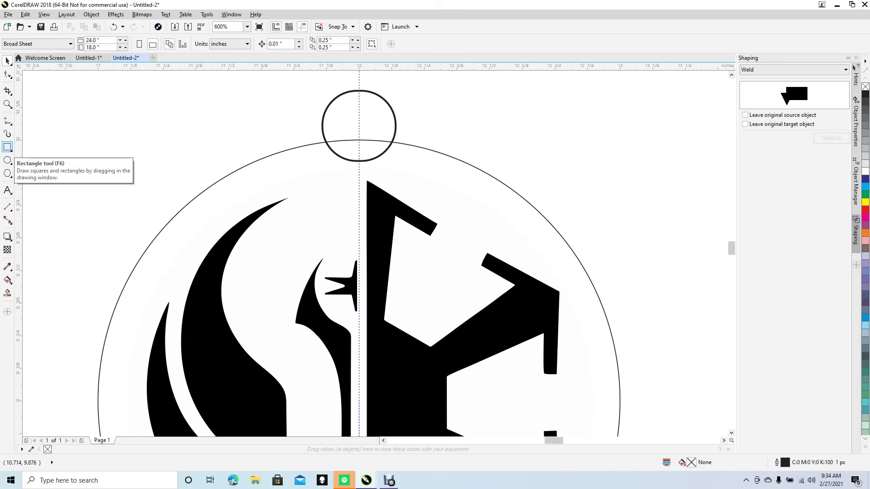
{"action": "left_click", "coordinate": [7, 146]}
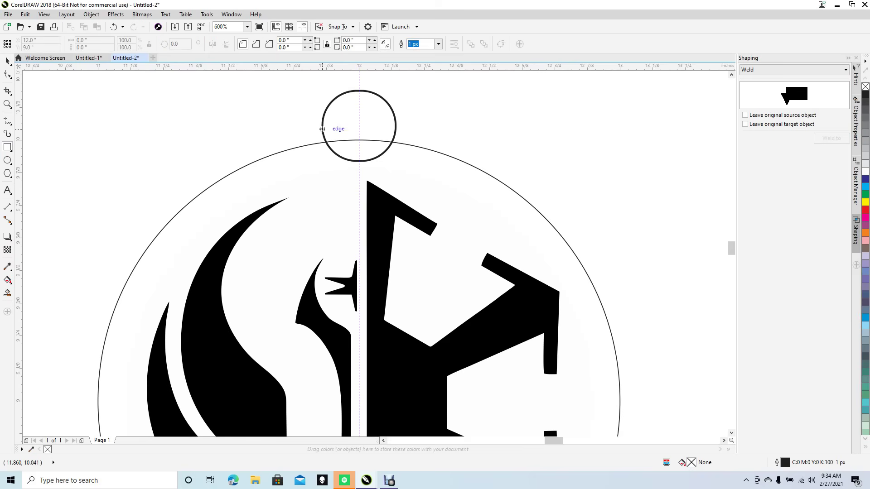
{"action": "left_click_drag", "start_coordinate": [322, 124], "coordinate": [359, 169]}
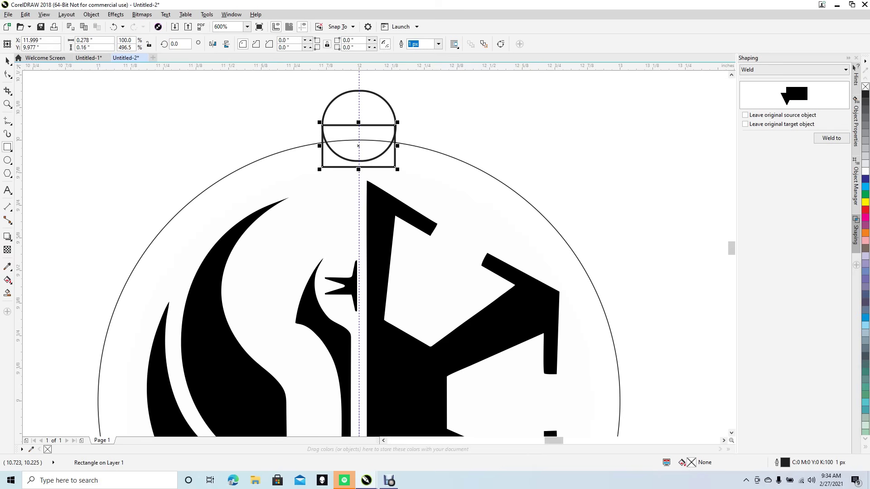
{"action": "left_click", "coordinate": [8, 60]}
{"action": "left_click", "coordinate": [351, 118]}
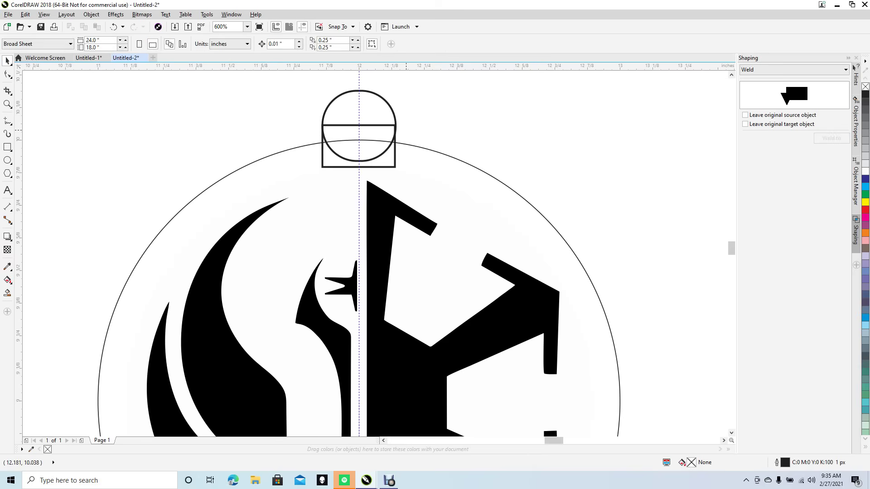
Step: Switch the display to Wireframe and place a vertical guideline on the rounded shape's right edge, at X 12.14 inches
{"action": "scroll", "coordinate": [406, 131], "scroll_direction": "down", "scroll_amount": 1}
{"action": "scroll", "coordinate": [406, 131], "scroll_direction": "up", "scroll_amount": 2}
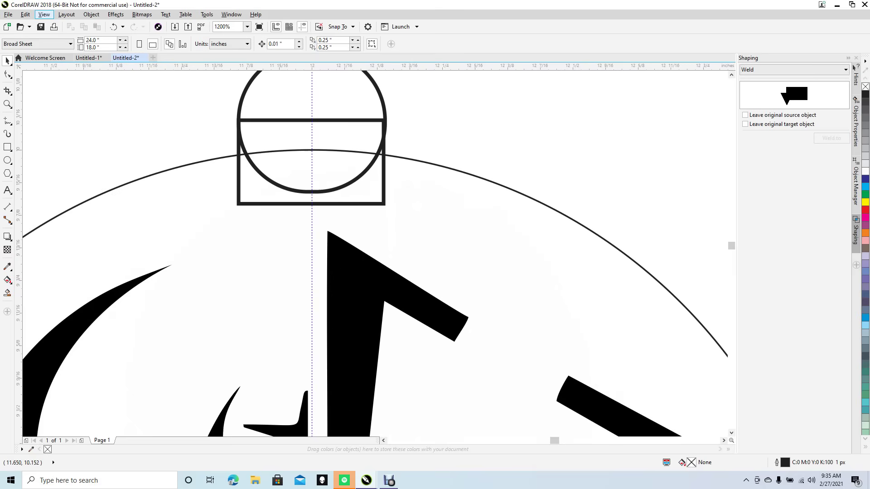
{"action": "left_click", "coordinate": [44, 14]}
{"action": "left_click", "coordinate": [62, 35]}
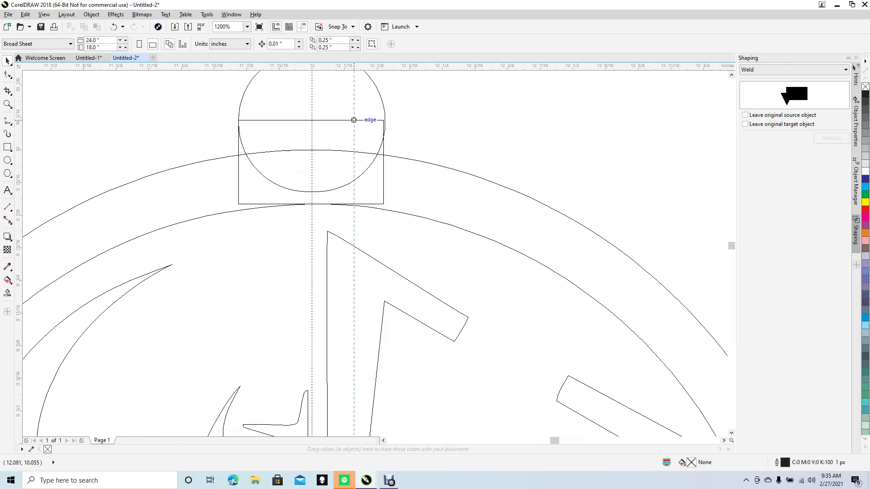
{"action": "left_click", "coordinate": [384, 122]}
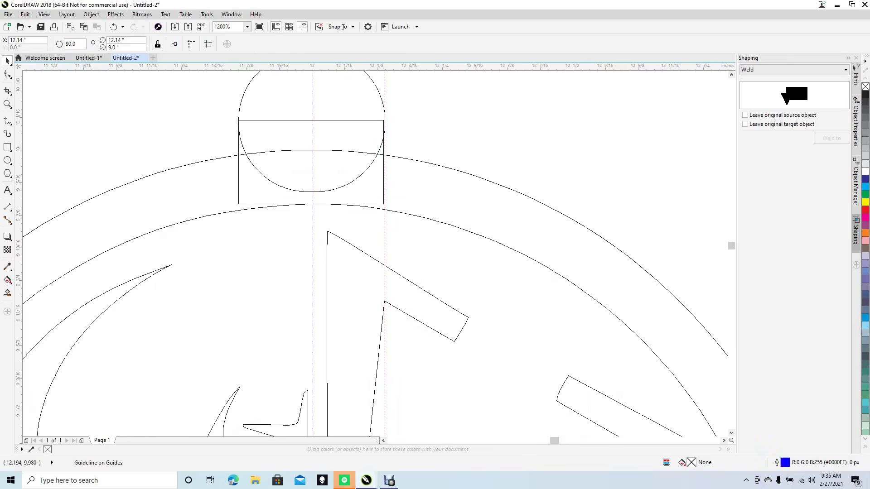
Step: Enable snapping to guidelines and snap the lower rectangle's right side to the new guideline, making it 0.281 inches wide
{"action": "left_click", "coordinate": [384, 138]}
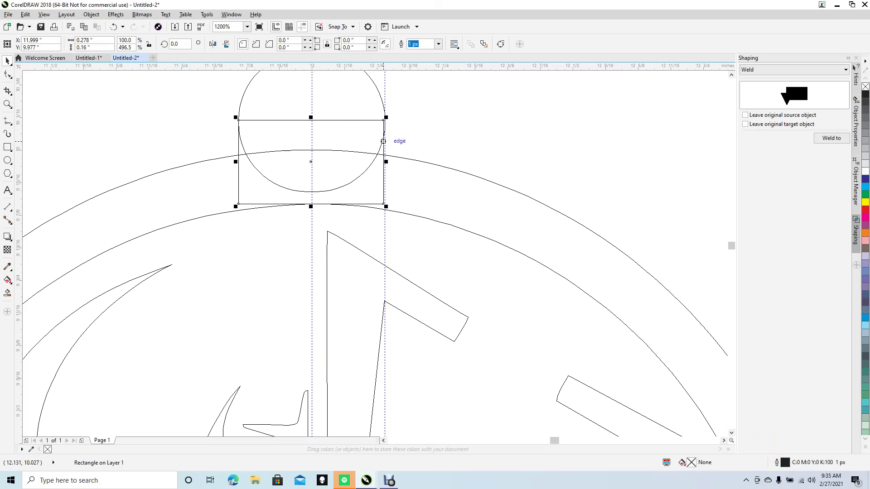
{"action": "left_click_drag", "start_coordinate": [386, 162], "coordinate": [417, 162]}
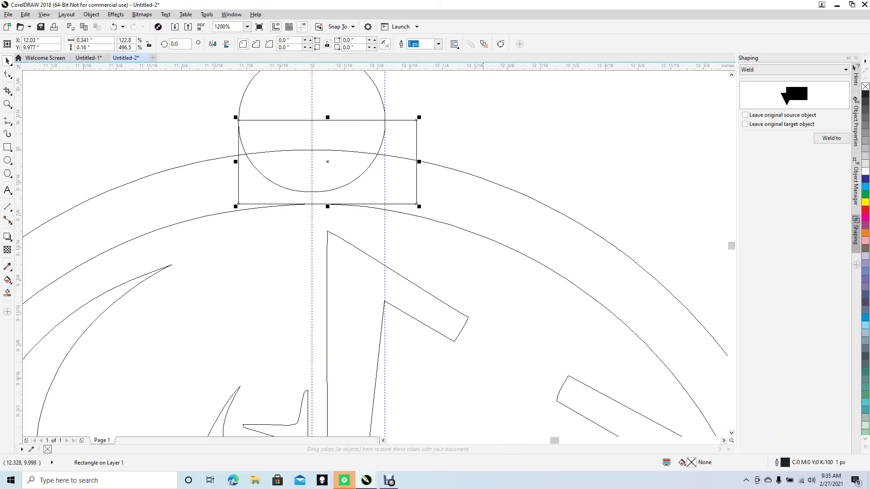
{"action": "left_click", "coordinate": [483, 150]}
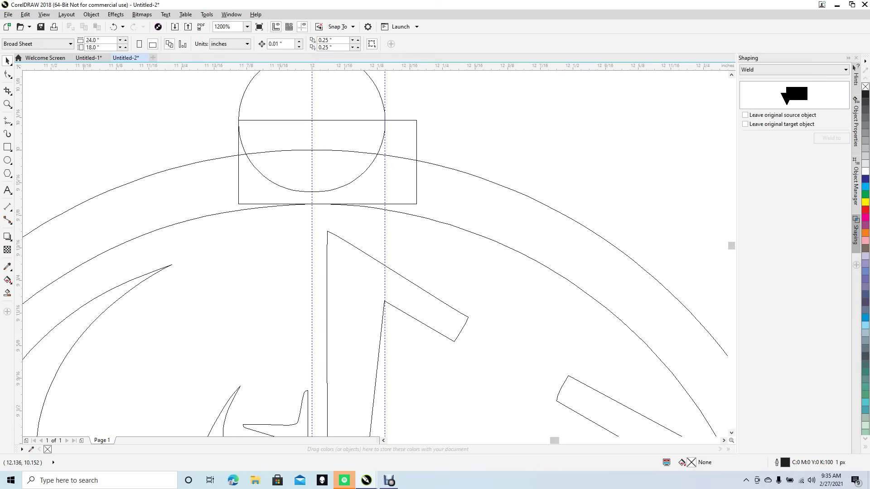
{"action": "left_click", "coordinate": [353, 27]}
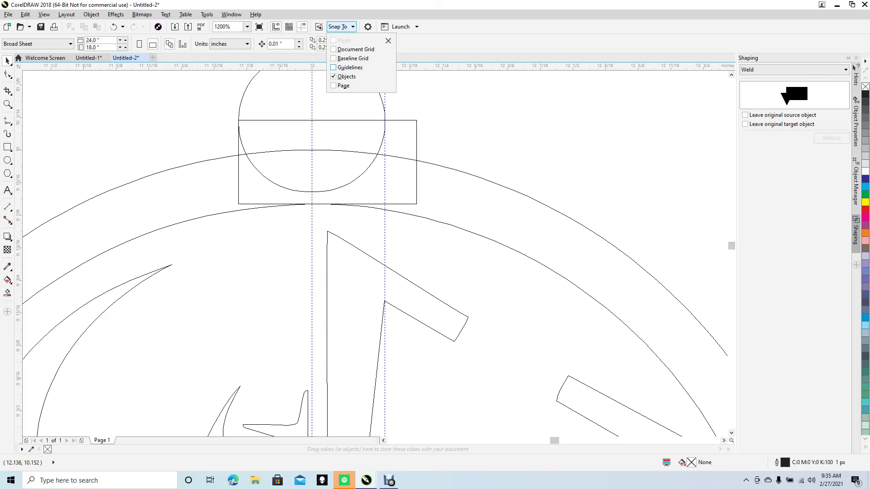
{"action": "left_click", "coordinate": [334, 67]}
{"action": "left_click", "coordinate": [388, 40]}
{"action": "left_click", "coordinate": [417, 162]}
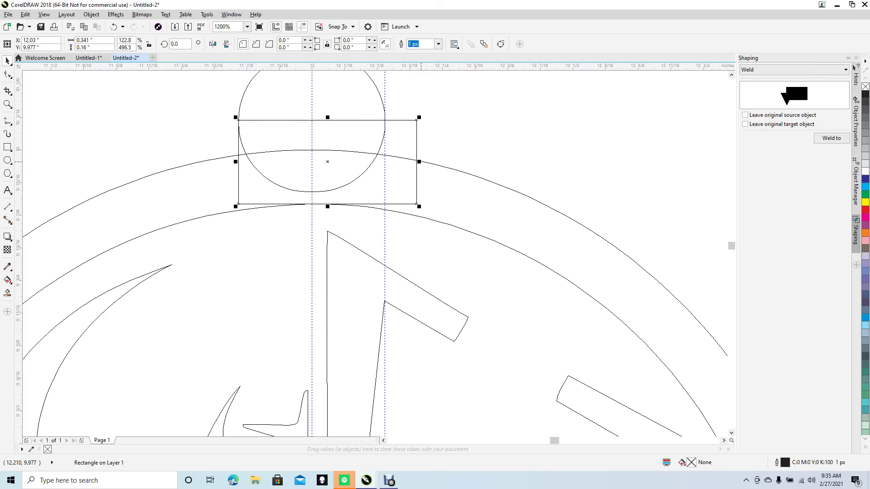
{"action": "left_click_drag", "start_coordinate": [419, 161], "coordinate": [385, 162]}
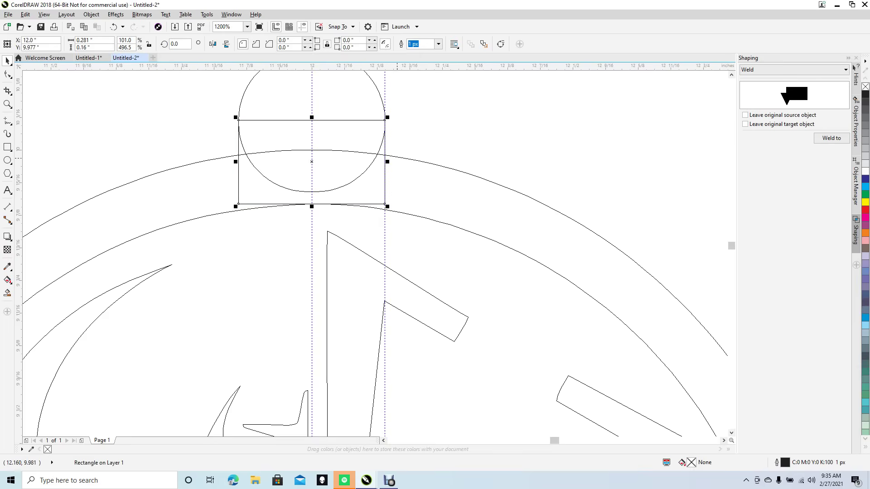
{"action": "left_click", "coordinate": [428, 114]}
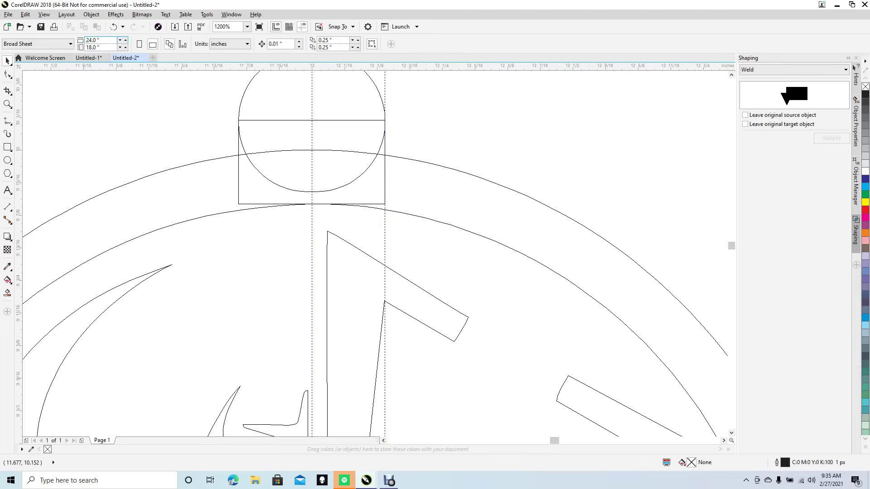
Step: Return the display to Normal view and weld the rounded shape to the rectangle overlapping its lower half
{"action": "left_click", "coordinate": [44, 14]}
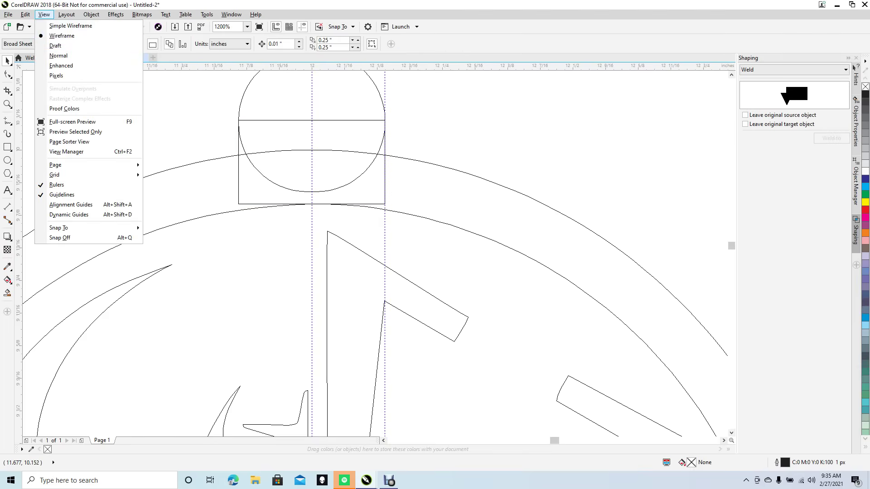
{"action": "left_click", "coordinate": [58, 55]}
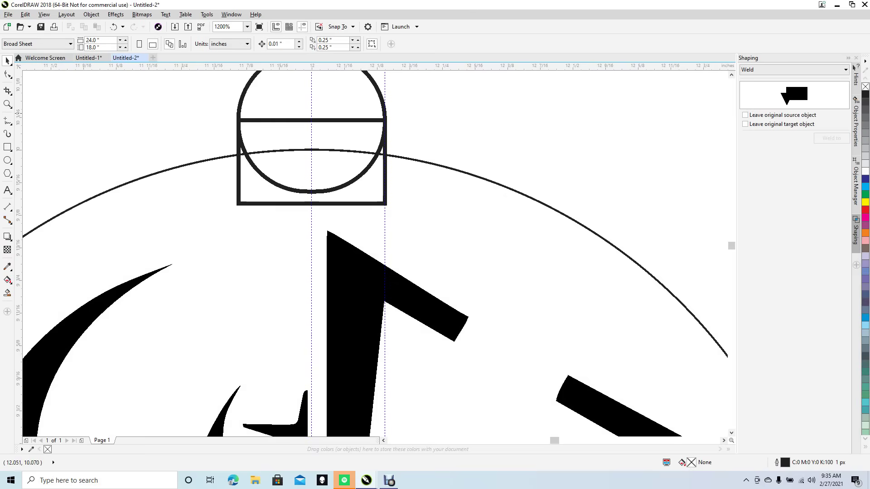
{"action": "left_click", "coordinate": [365, 97]}
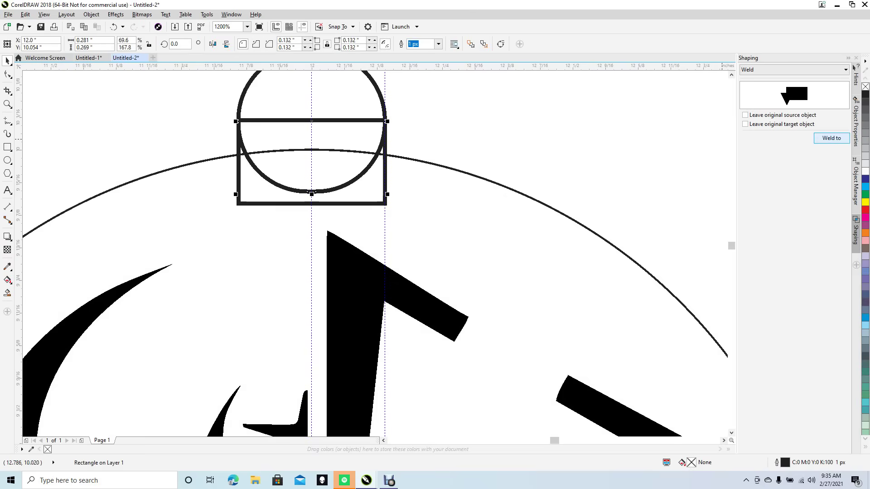
{"action": "left_click", "coordinate": [832, 138]}
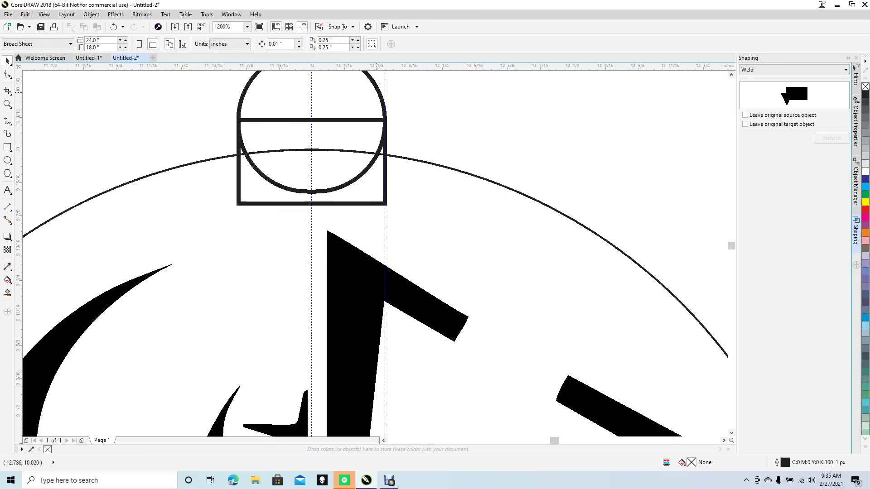
{"action": "left_click", "coordinate": [377, 92]}
{"action": "key", "text": "Escape"}
{"action": "left_click", "coordinate": [384, 193]}
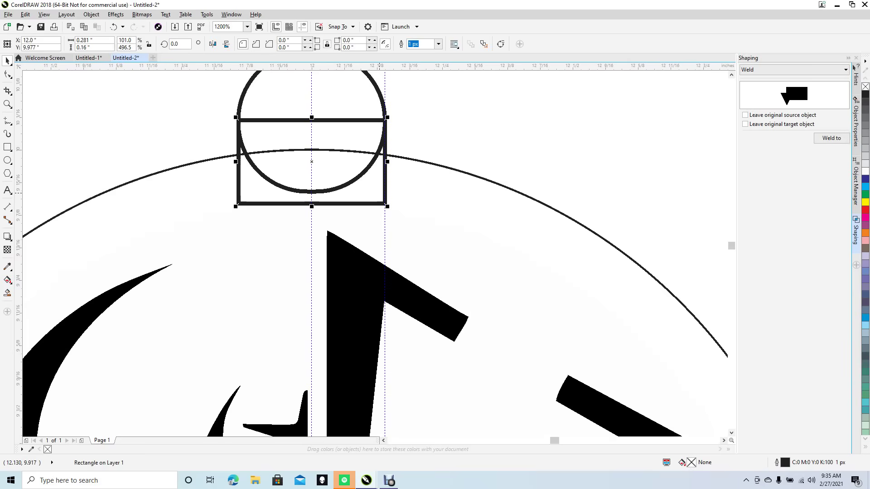
{"action": "key", "text": "Escape"}
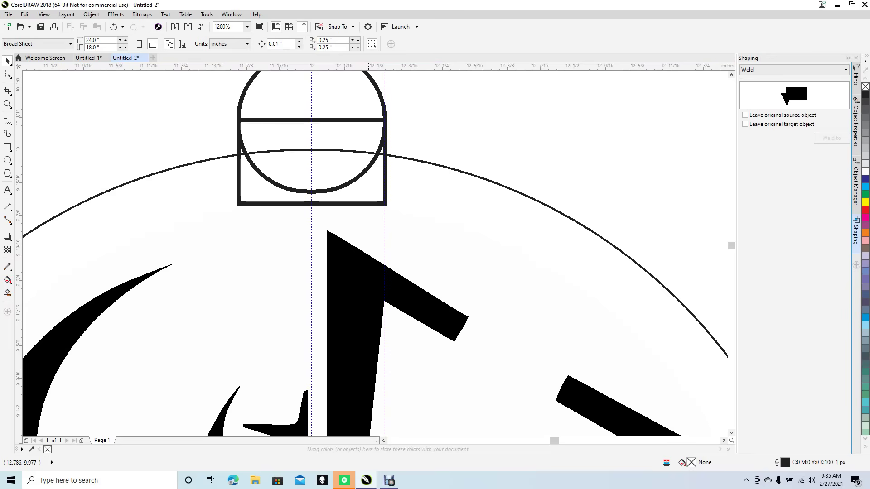
{"action": "left_click", "coordinate": [368, 87]}
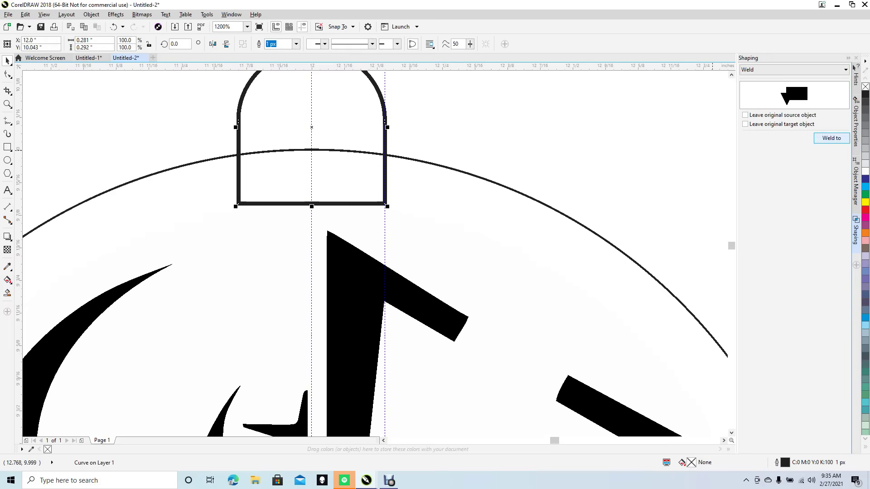
{"action": "key", "text": "Escape"}
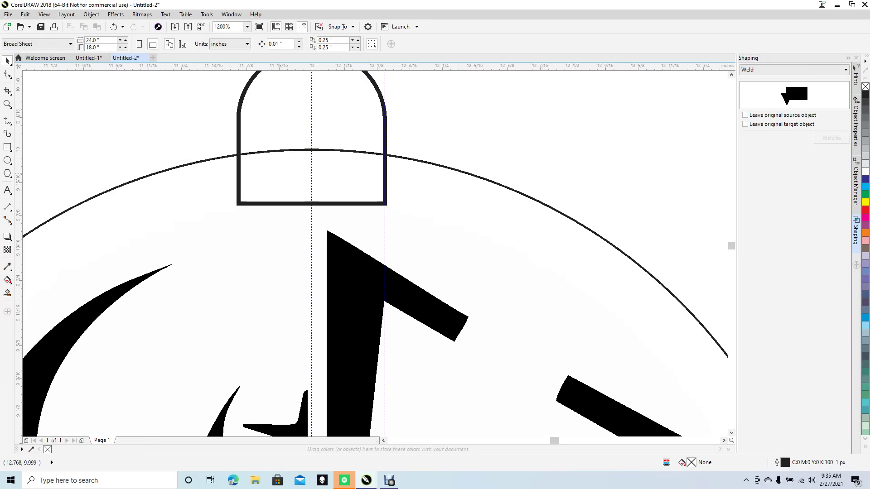
Step: Weld the combined tab shape to the large circle so they form one hairline outline
{"action": "left_click", "coordinate": [441, 169]}
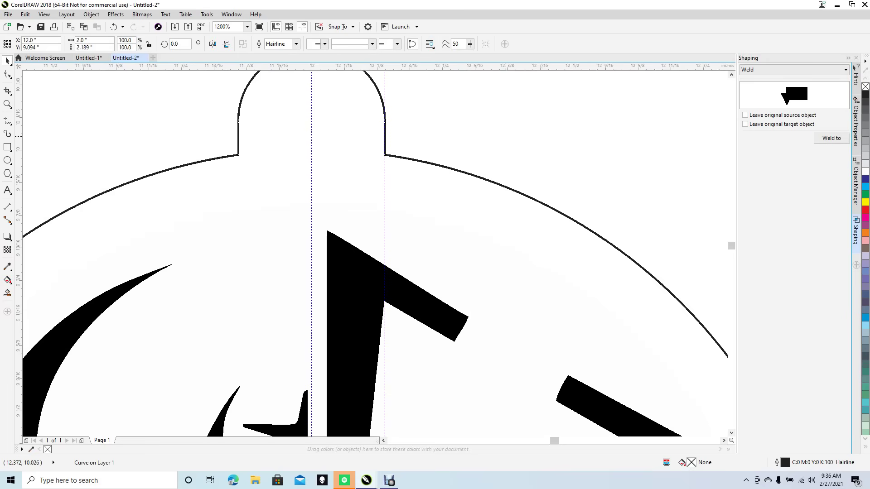
{"action": "scroll", "coordinate": [506, 137], "scroll_direction": "down", "scroll_amount": 1}
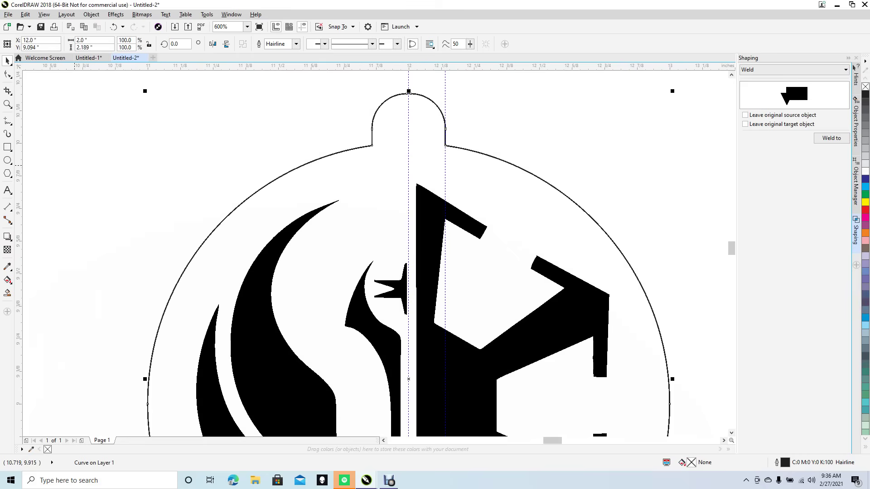
{"action": "key", "text": "Escape"}
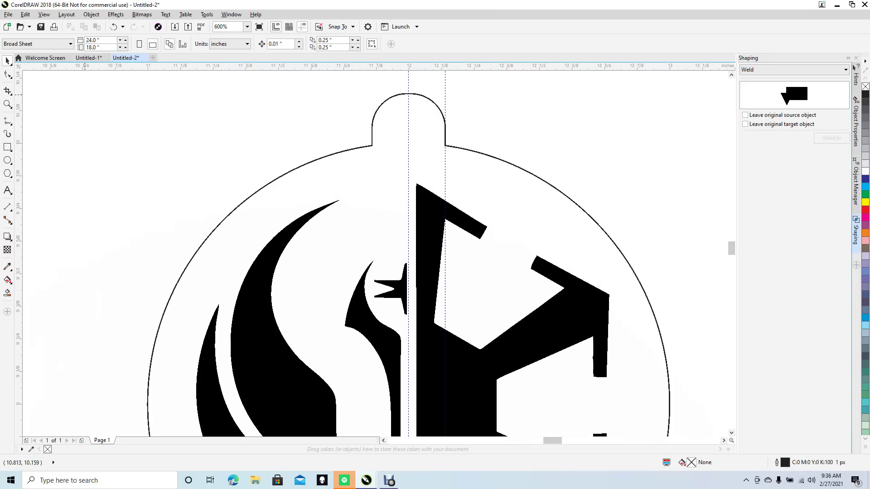
Step: Draw a circle about 0.115 inches in diameter inside the tab, centred on the middle vertical guideline at about Y 10.04 inches
{"action": "key", "text": "F7"}
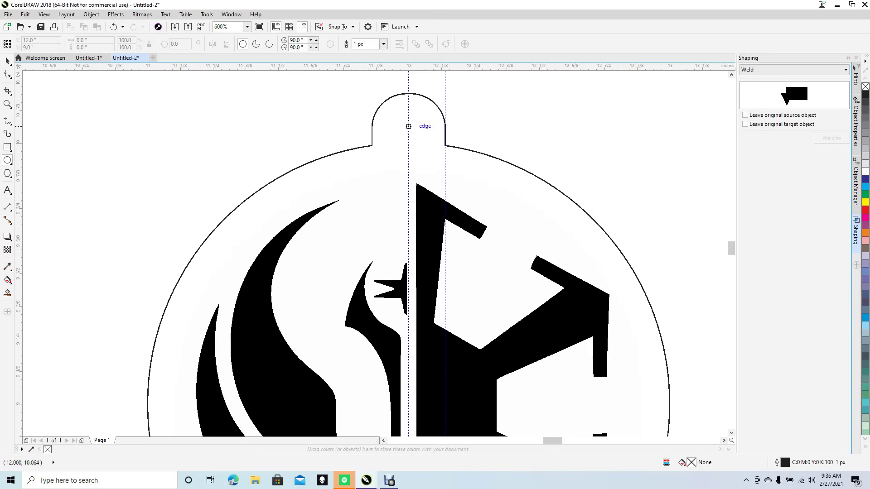
{"action": "left_click", "coordinate": [408, 126]}
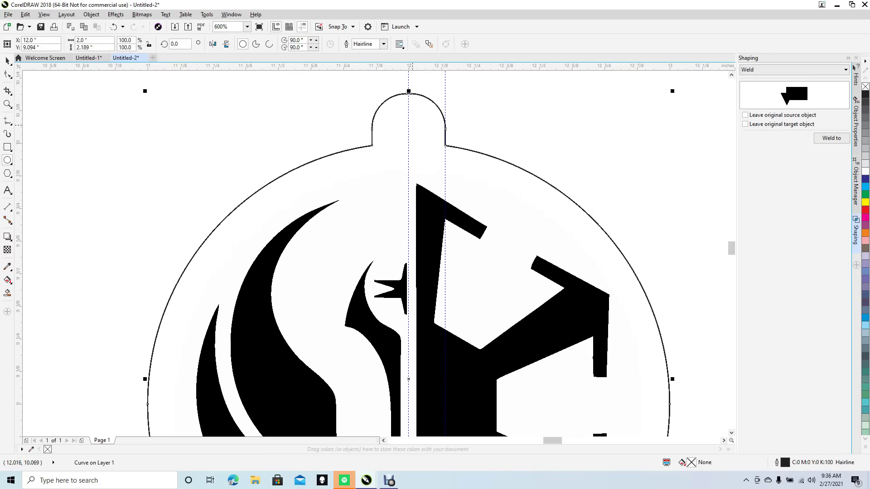
{"action": "left_click", "coordinate": [408, 126]}
{"action": "mouse_move", "coordinate": [407, 127]}
{"action": "left_mouse_down"}
{"action": "mouse_move", "coordinate": [420, 132]}
{"action": "mouse_move", "coordinate": [417, 151]}
{"action": "mouse_move", "coordinate": [433, 151]}
{"action": "left_mouse_up"}
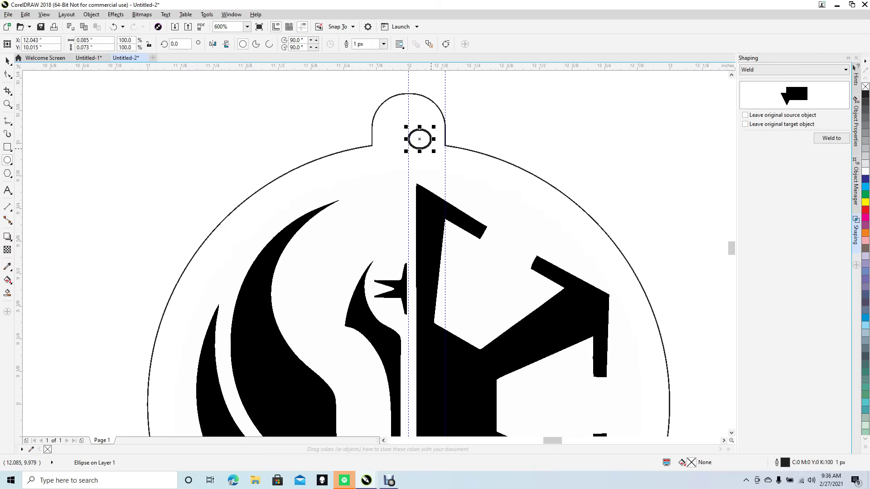
{"action": "key", "text": "ctrl+z"}
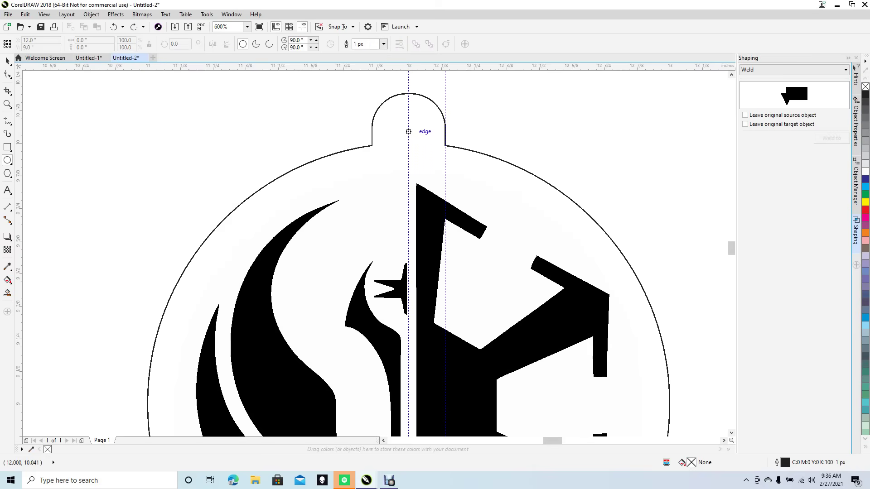
{"action": "left_click_drag", "start_coordinate": [409, 132], "coordinate": [420, 149]}
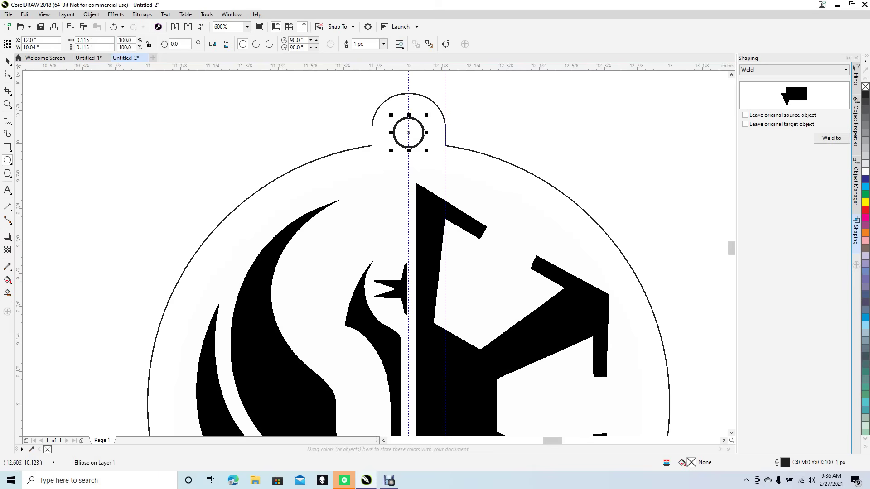
{"action": "left_click", "coordinate": [7, 60]}
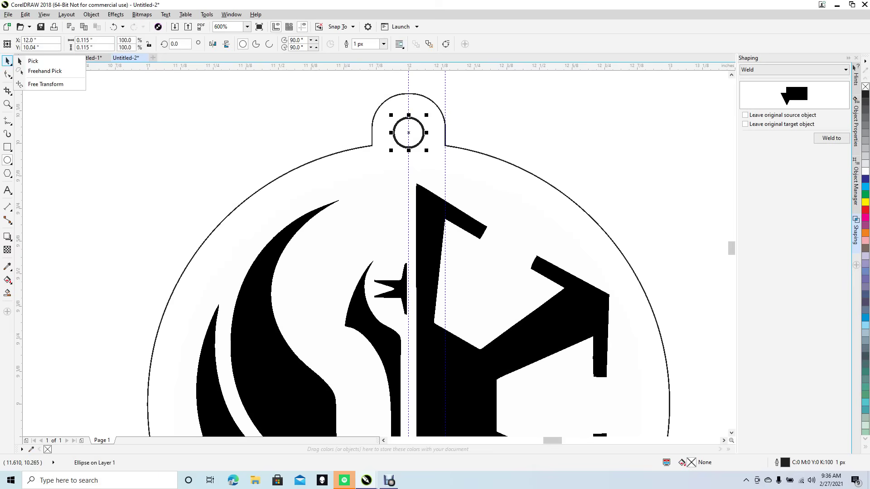
{"action": "left_click", "coordinate": [33, 61]}
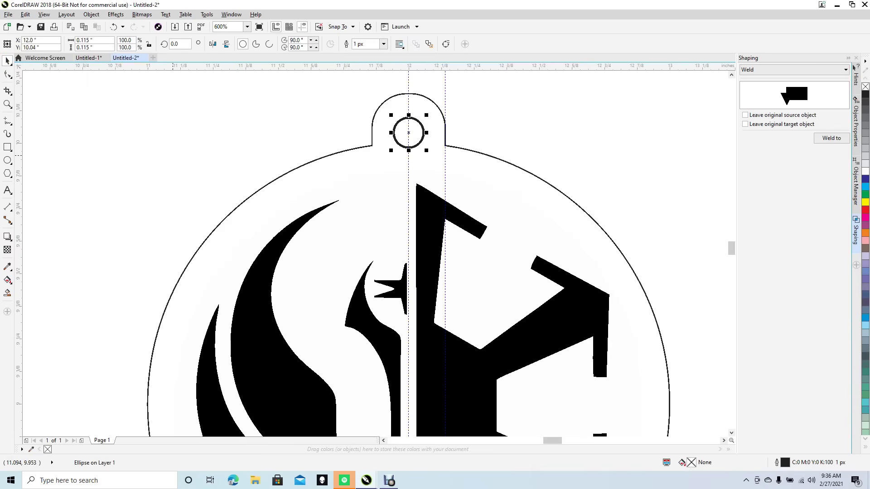
{"action": "left_click", "coordinate": [226, 179]}
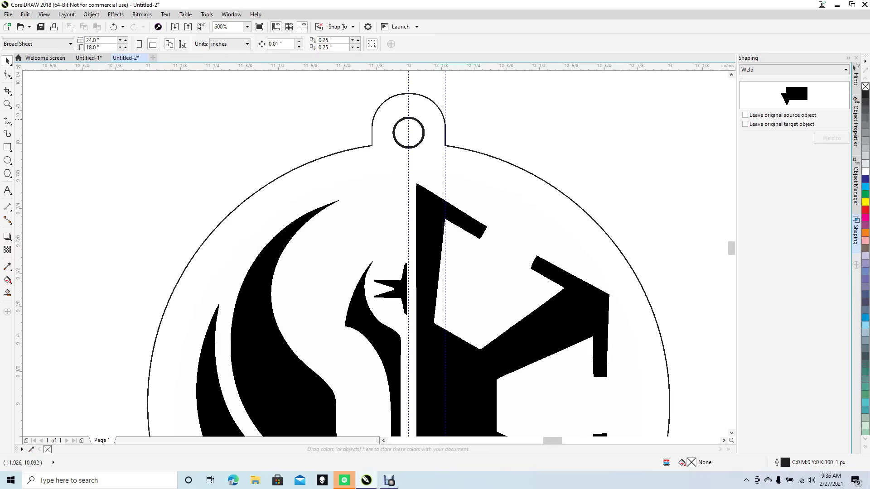
Step: Nudge the small circle in the tab upward by 0.02 inches
{"action": "left_click", "coordinate": [397, 124]}
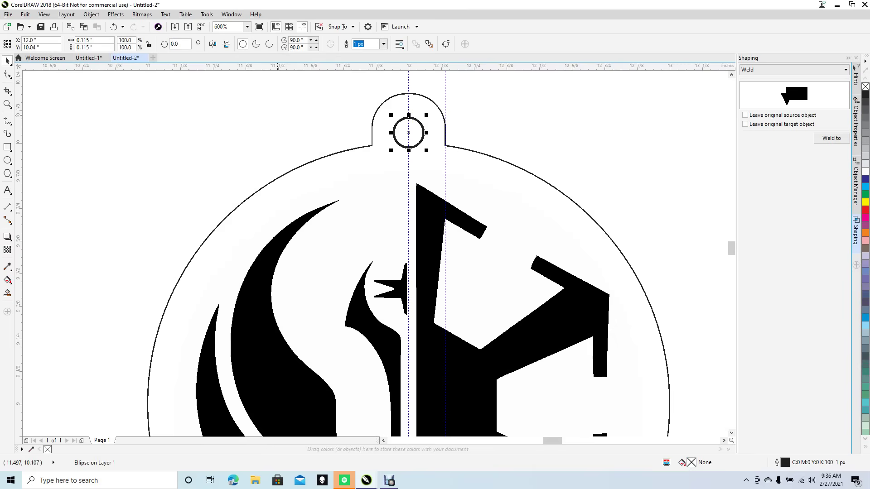
{"action": "key", "text": "Up"}
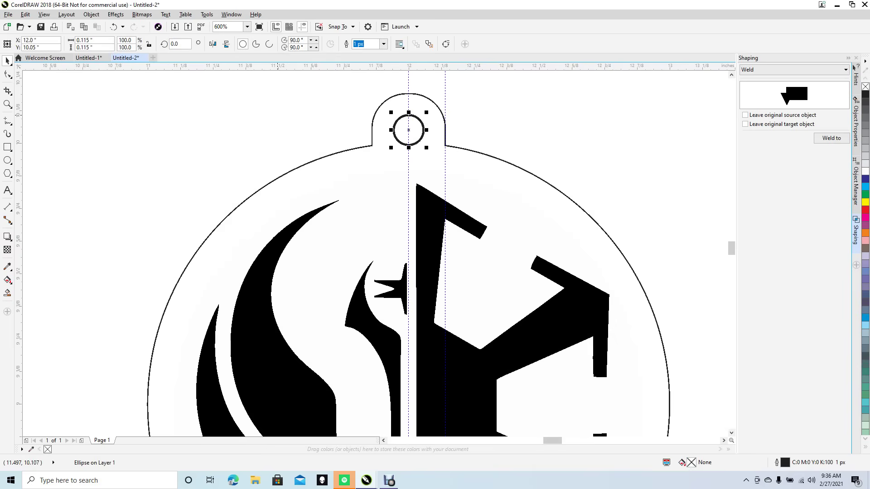
{"action": "key", "text": "Up"}
{"action": "key", "text": "Escape"}
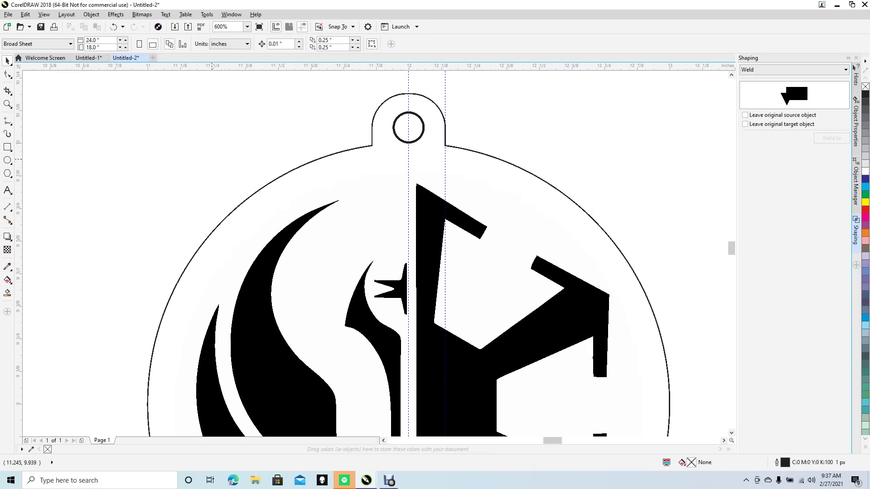
Step: Delete both vertical guidelines running through the design
{"action": "scroll", "coordinate": [211, 160], "scroll_direction": "down", "scroll_amount": 10}
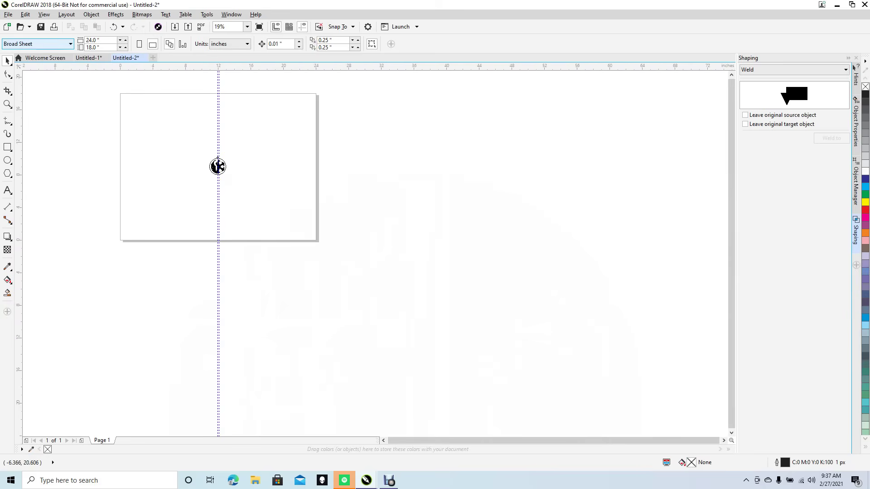
{"action": "left_click", "coordinate": [218, 118]}
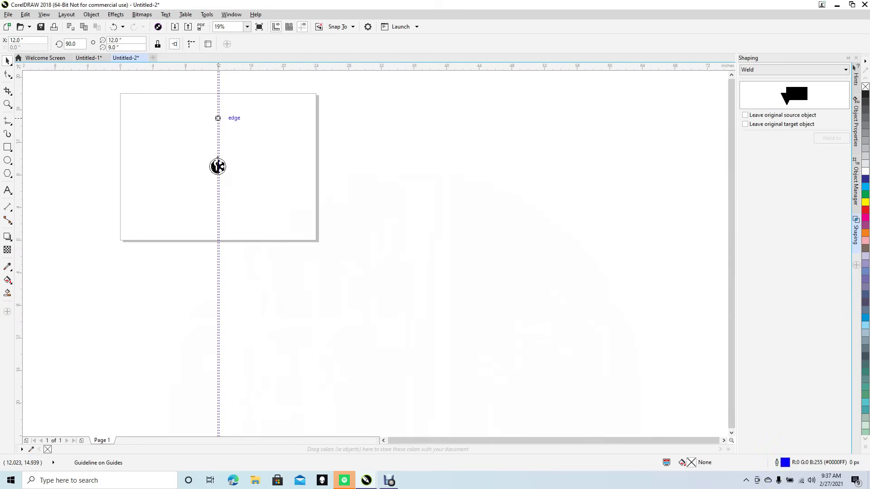
{"action": "key", "text": "Delete"}
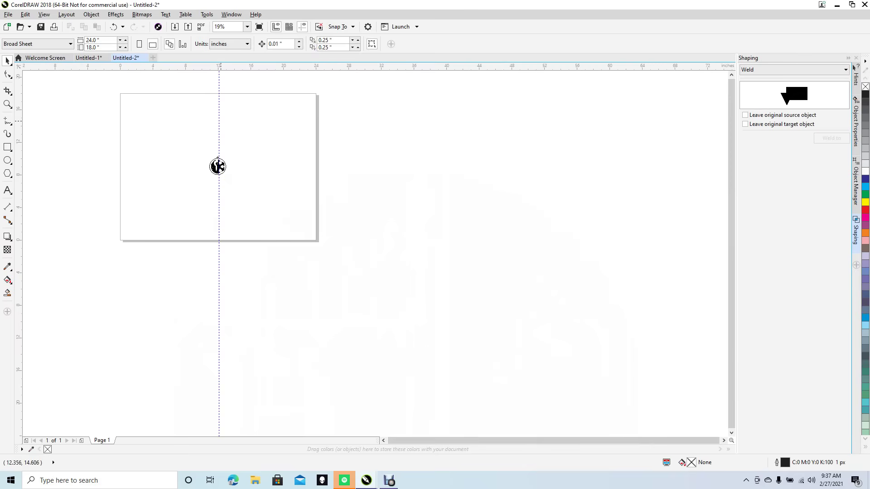
{"action": "left_click", "coordinate": [219, 121]}
{"action": "key", "text": "Delete"}
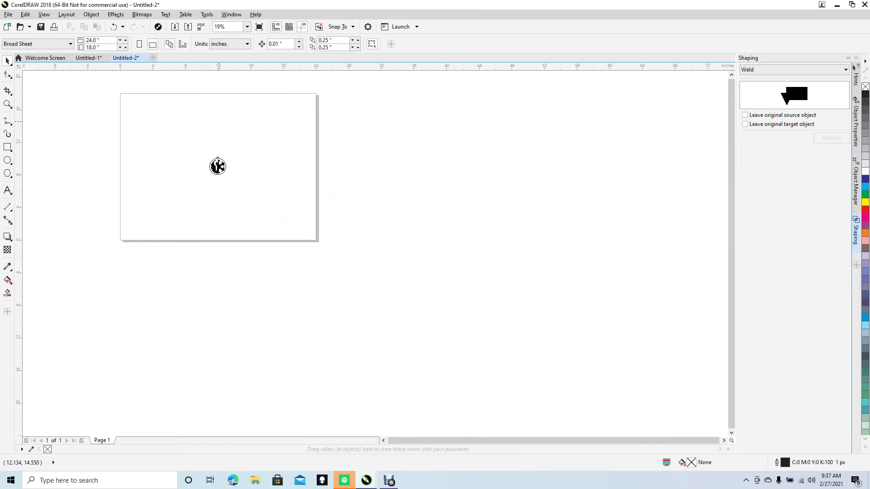
Step: Move the whole design to the page's upper-left corner, centred at about X 1.36, Y 16.35 inches
{"action": "left_click_drag", "start_coordinate": [190, 138], "coordinate": [128, 110]}
{"action": "left_click", "coordinate": [109, 113]}
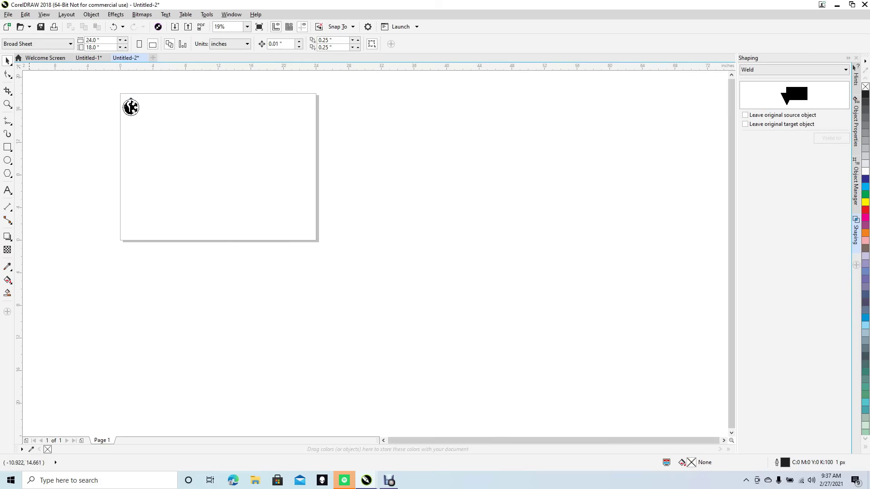
Step: Select the whole tag design near the page's upper-left corner and open the Position transformation settings
{"action": "left_click", "coordinate": [7, 104]}
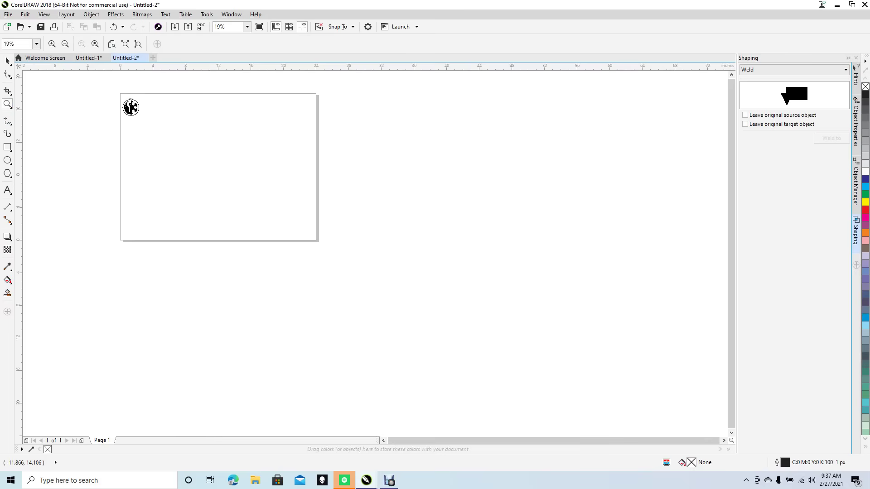
{"action": "left_click_drag", "start_coordinate": [112, 90], "coordinate": [317, 227]}
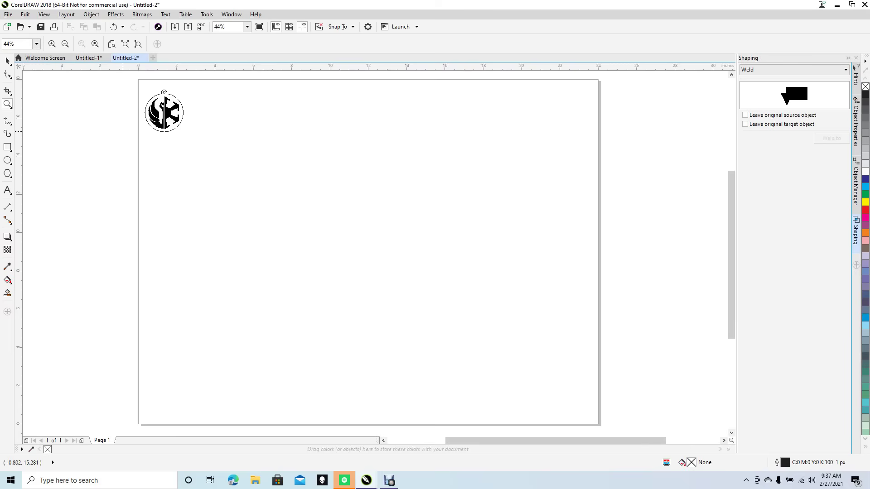
{"action": "left_click", "coordinate": [7, 60]}
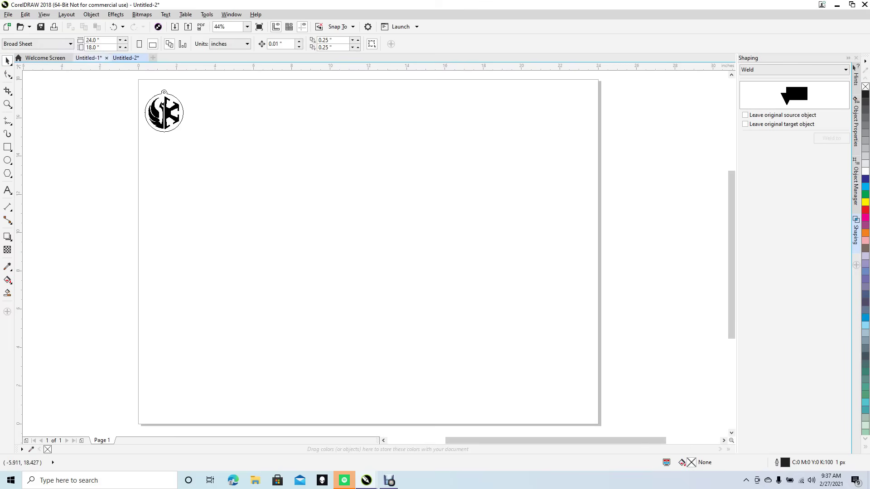
{"action": "left_click_drag", "start_coordinate": [136, 82], "coordinate": [214, 147]}
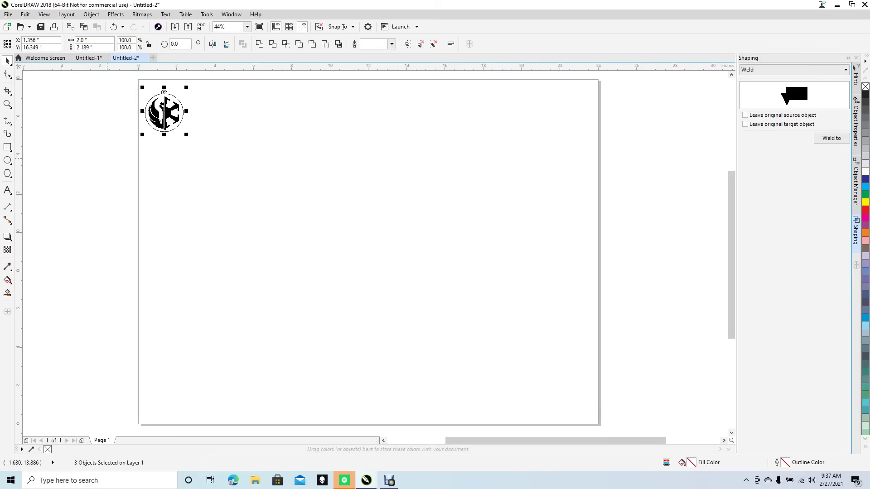
{"action": "left_click", "coordinate": [107, 157]}
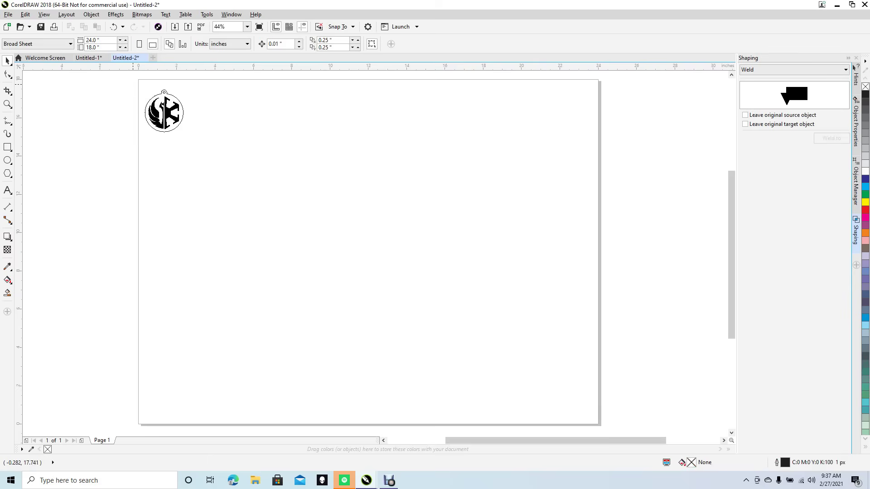
{"action": "left_click_drag", "start_coordinate": [133, 84], "coordinate": [206, 153]}
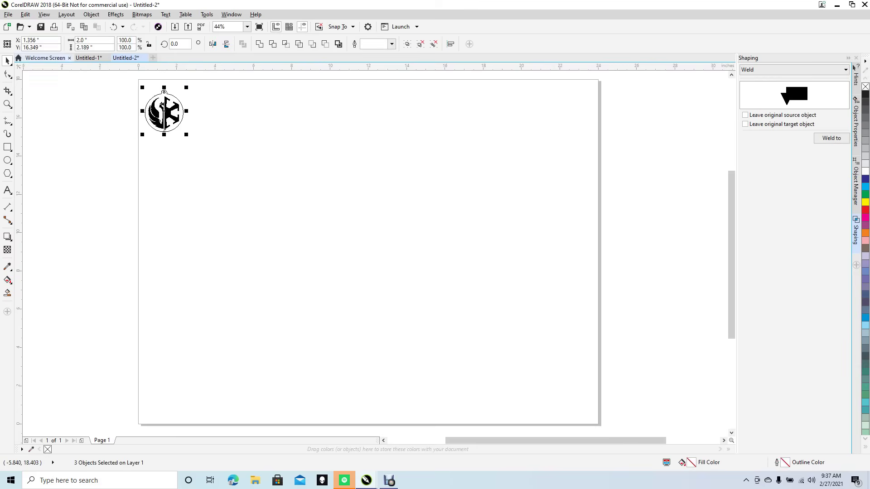
{"action": "left_click", "coordinate": [91, 14]}
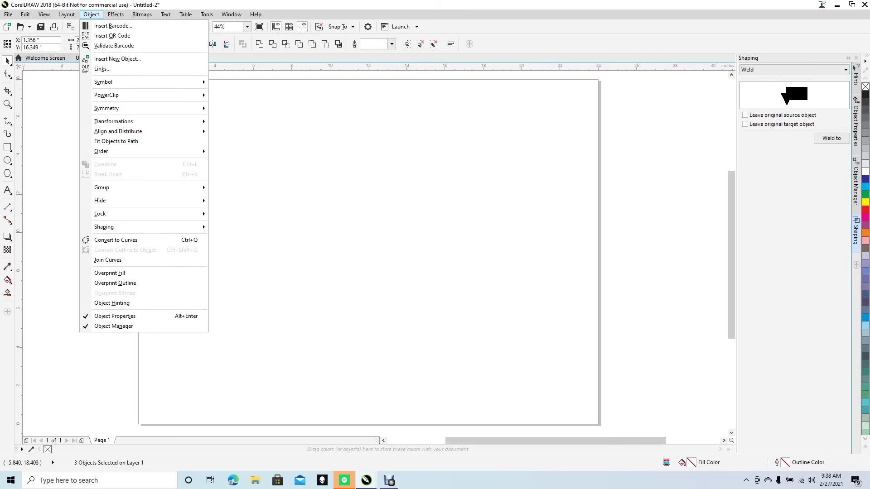
{"action": "mouse_move", "coordinate": [113, 121]}
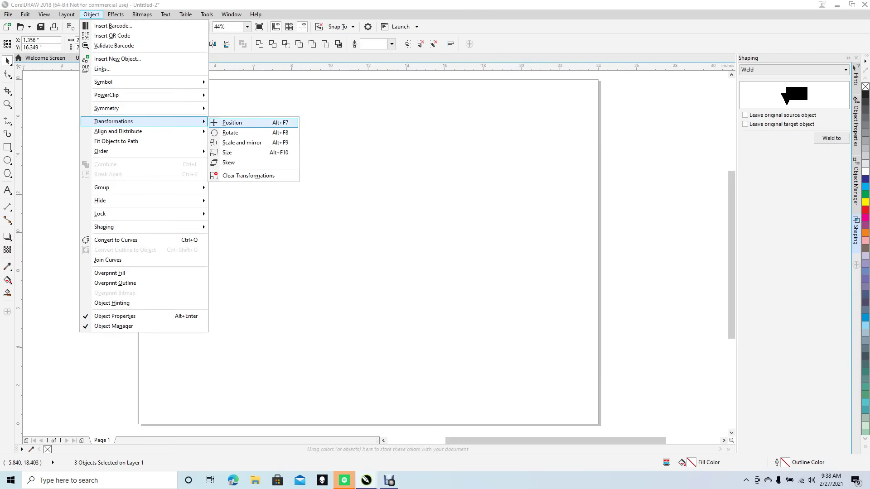
{"action": "left_click", "coordinate": [232, 123]}
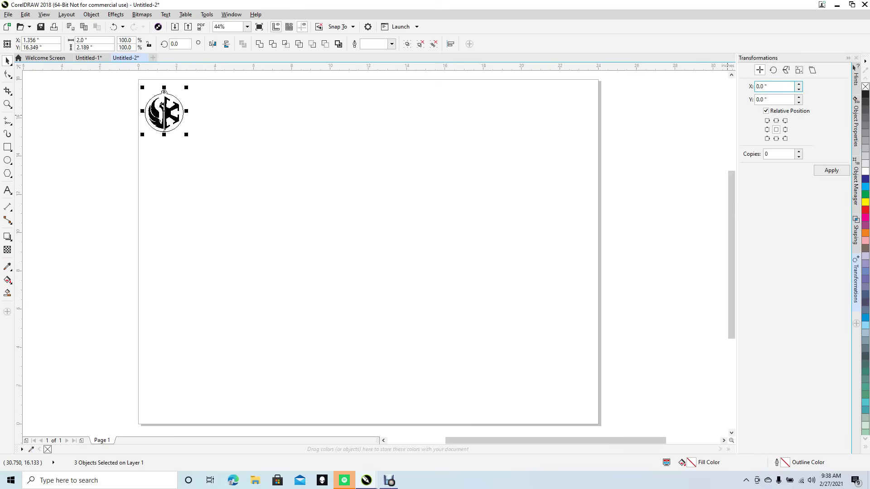
Step: Create a row of 10 copies of the tag, each offset 2.25 inches horizontally with relative positioning
{"action": "double_click", "coordinate": [759, 87]}
{"action": "type", "text": "2.25"}
{"action": "left_click_drag", "start_coordinate": [774, 154], "coordinate": [758, 155]}
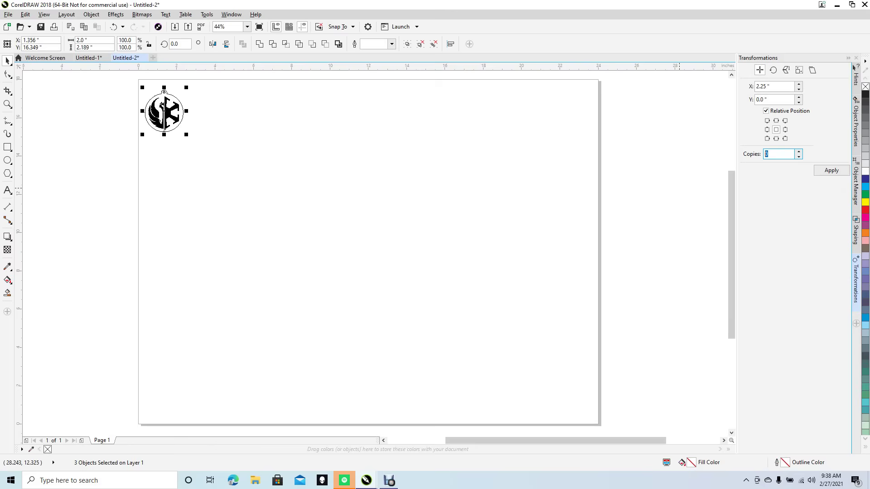
{"action": "type", "text": "10"}
{"action": "left_click", "coordinate": [831, 170]}
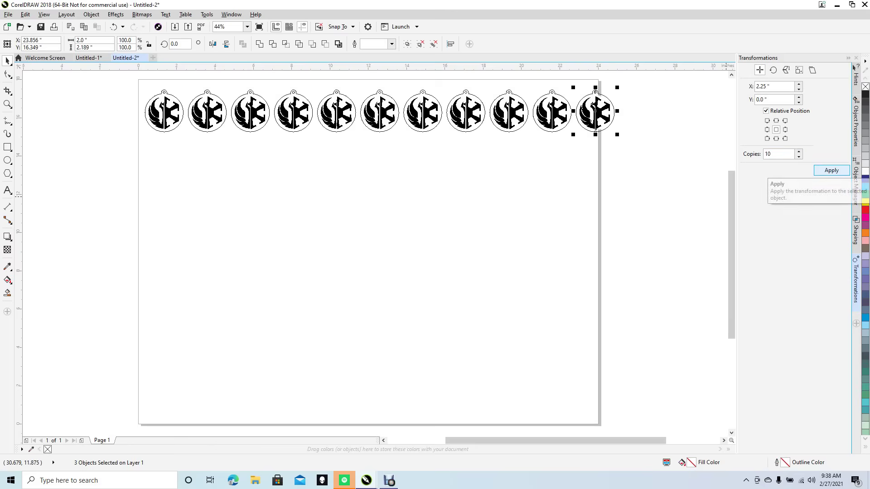
Step: Delete the last tag in the row, which overlaps the page's right edge
{"action": "left_click", "coordinate": [636, 201]}
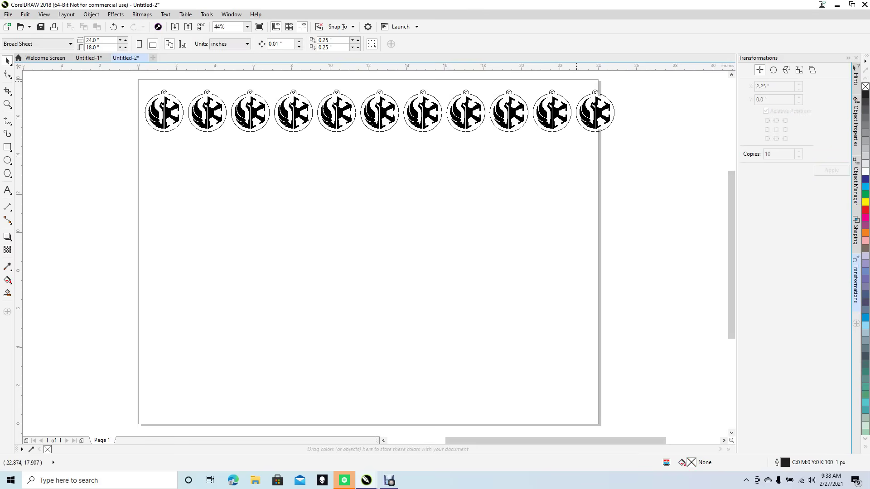
{"action": "left_click_drag", "start_coordinate": [575, 81], "coordinate": [624, 148]}
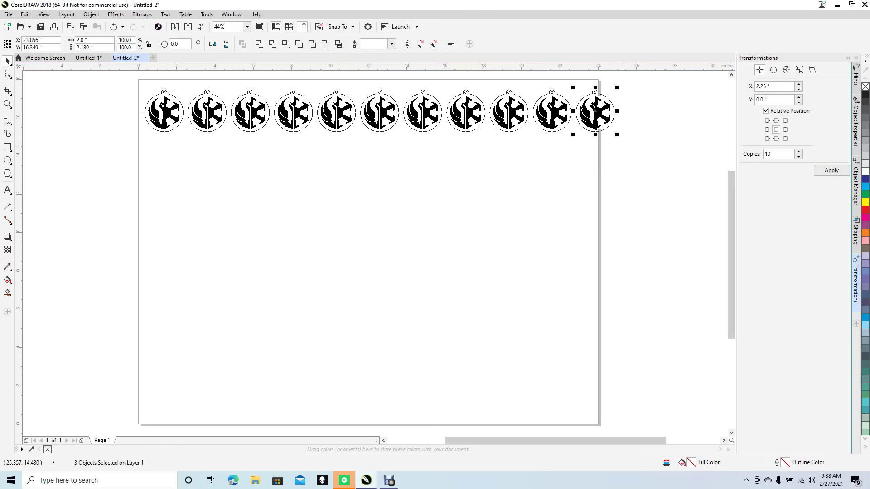
{"action": "key", "text": "Delete"}
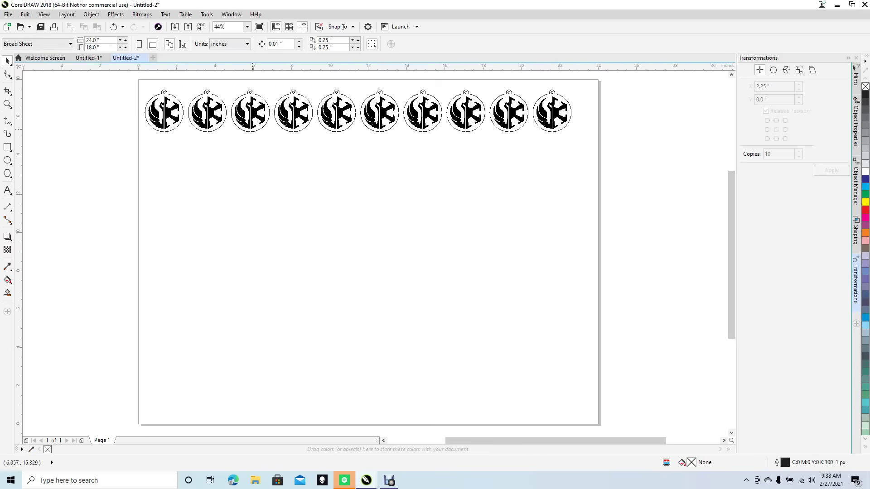
Step: Select the whole row of tags and make 8 copies with a relative offset of X 0 and Y -2.25 inches
{"action": "left_click_drag", "start_coordinate": [127, 84], "coordinate": [646, 156]}
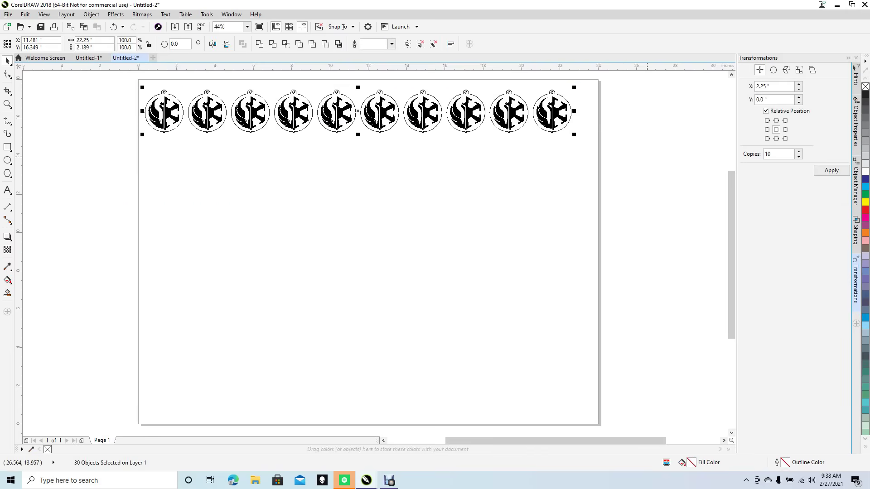
{"action": "left_click", "coordinate": [776, 86]}
{"action": "left_click_drag", "start_coordinate": [771, 86], "coordinate": [754, 86]}
{"action": "type", "text": "0"}
{"action": "key", "text": "Tab"}
{"action": "type", "text": "-2.25"}
{"action": "left_click", "coordinate": [778, 154]}
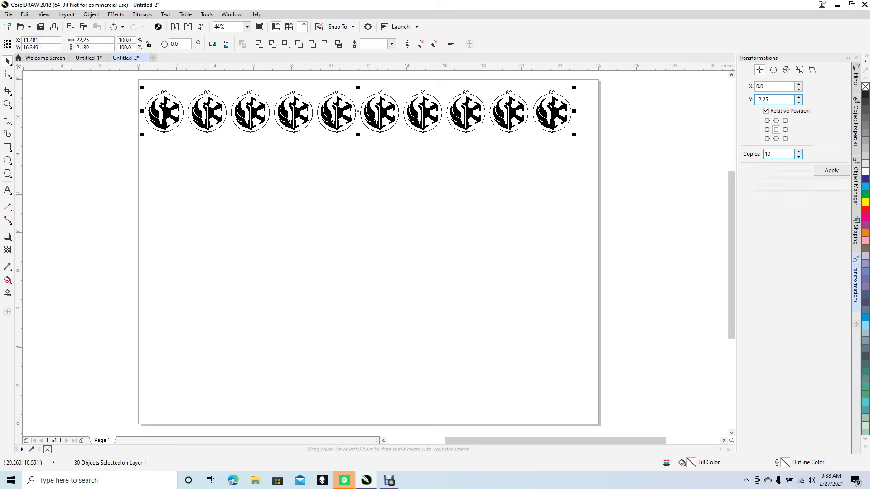
{"action": "left_click_drag", "start_coordinate": [772, 155], "coordinate": [764, 155]}
{"action": "type", "text": "8"}
{"action": "left_click", "coordinate": [831, 170]}
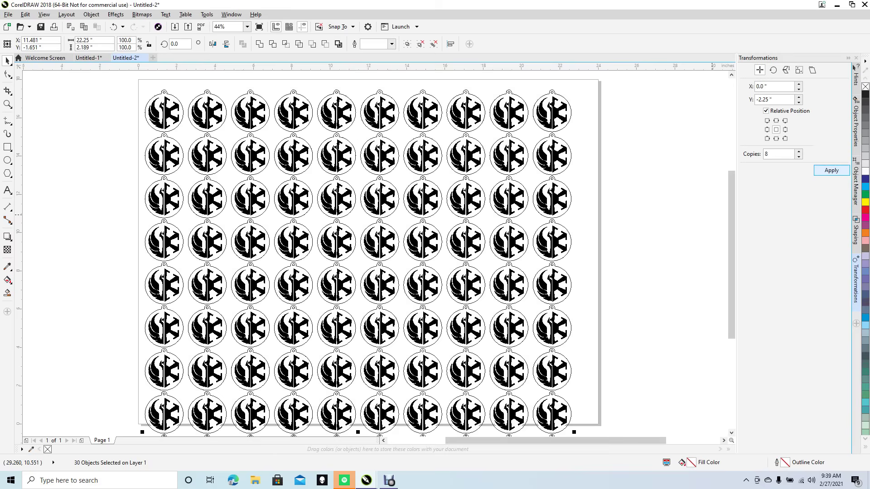
Step: Delete the two lowest rows of tags that run past the page's bottom edge
{"action": "left_click", "coordinate": [637, 290]}
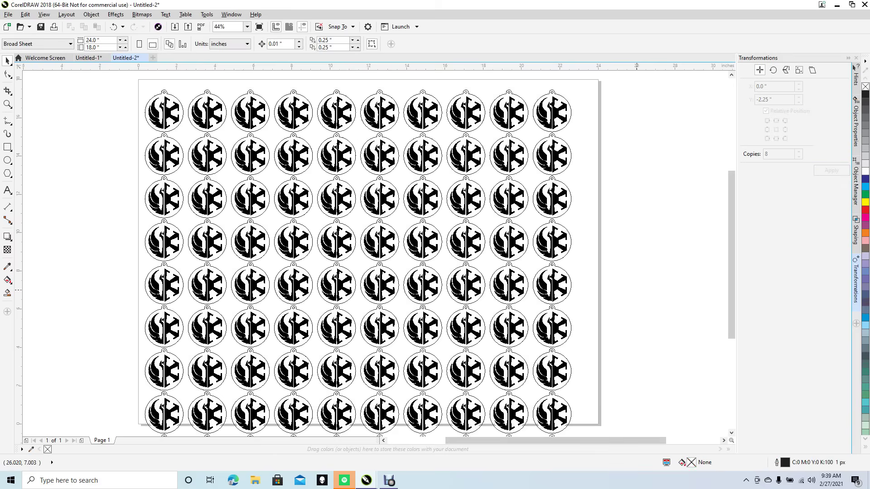
{"action": "scroll", "coordinate": [636, 290], "scroll_direction": "down", "scroll_amount": 2}
{"action": "left_click_drag", "start_coordinate": [613, 403], "coordinate": [343, 348]}
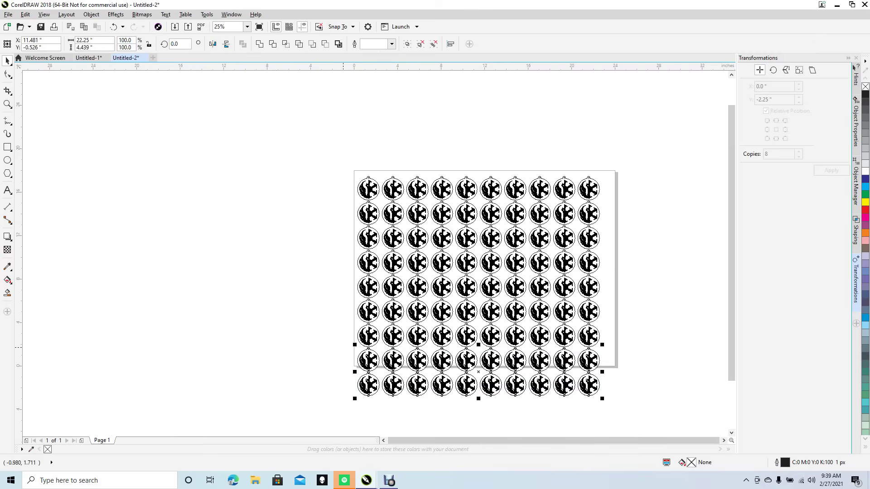
{"action": "key", "text": "Delete"}
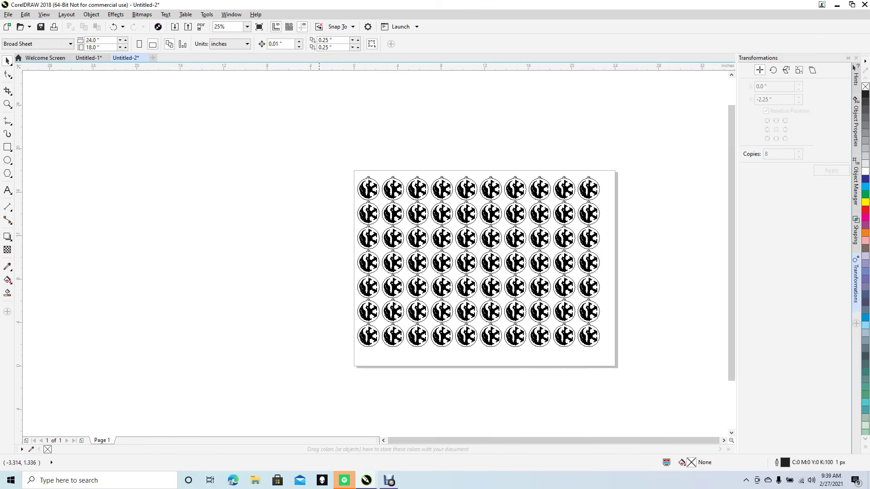
Step: Group all the remaining tags and centre the group on the page
{"action": "left_click_drag", "start_coordinate": [321, 143], "coordinate": [623, 369]}
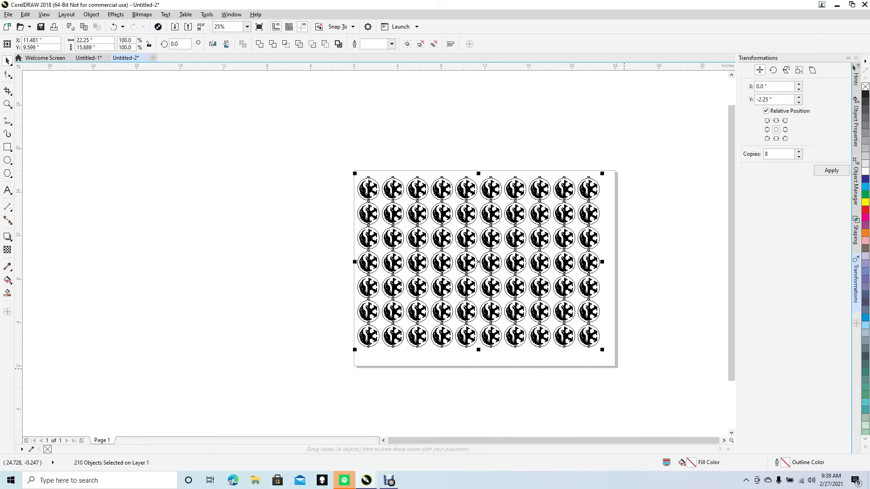
{"action": "key", "text": "ctrl+g"}
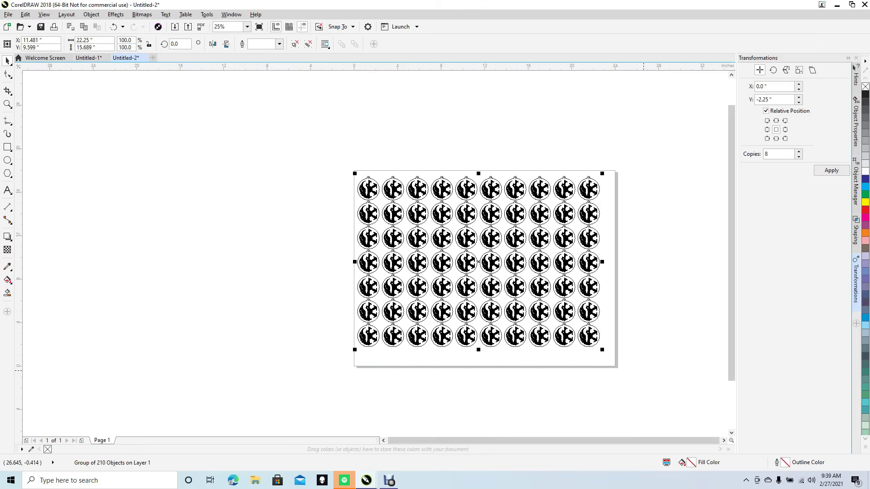
{"action": "key", "text": "p"}
{"action": "key", "text": "Escape"}
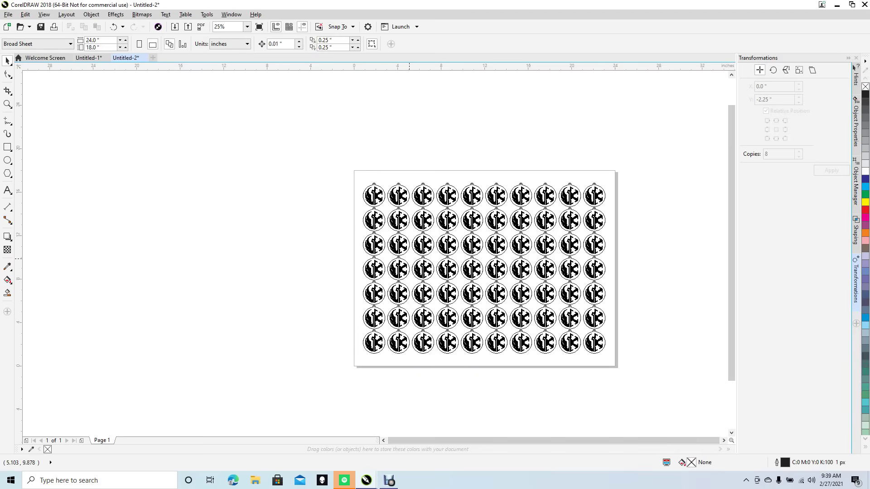
Step: Examine the grid of tags up close and as a whole to check the page layout
{"action": "scroll", "coordinate": [410, 259], "scroll_direction": "down", "scroll_amount": 1}
{"action": "scroll", "coordinate": [410, 260], "scroll_direction": "up", "scroll_amount": 2}
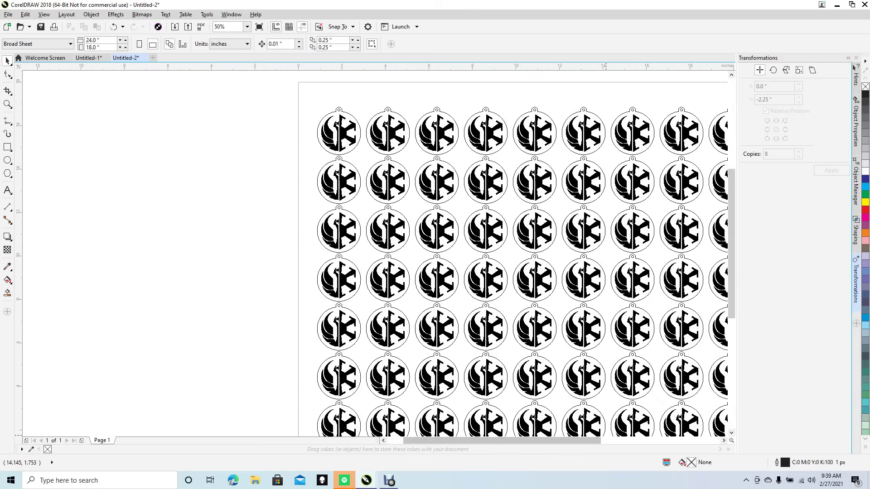
{"action": "scroll", "coordinate": [376, 254], "scroll_direction": "right", "scroll_amount": 5}
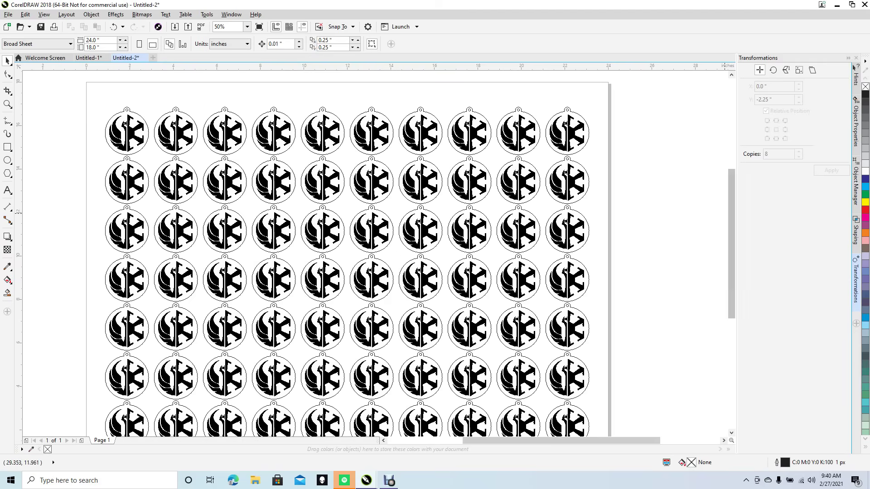
{"action": "mouse_move", "coordinate": [731, 213]}
{"action": "left_mouse_down"}
{"action": "mouse_move", "coordinate": [731, 231]}
{"action": "mouse_move", "coordinate": [731, 221]}
{"action": "left_mouse_up"}
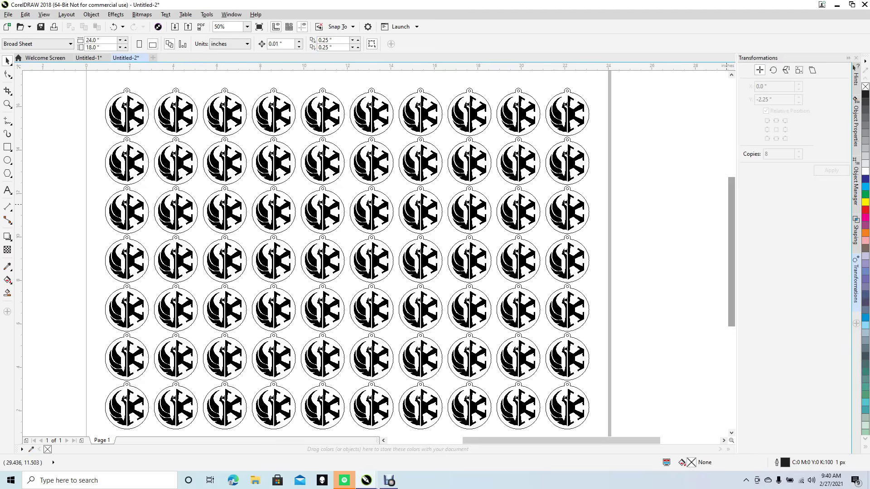
{"action": "scroll", "coordinate": [363, 247], "scroll_direction": "down", "scroll_amount": 1}
{"action": "scroll", "coordinate": [695, 219], "scroll_direction": "down", "scroll_amount": 1}
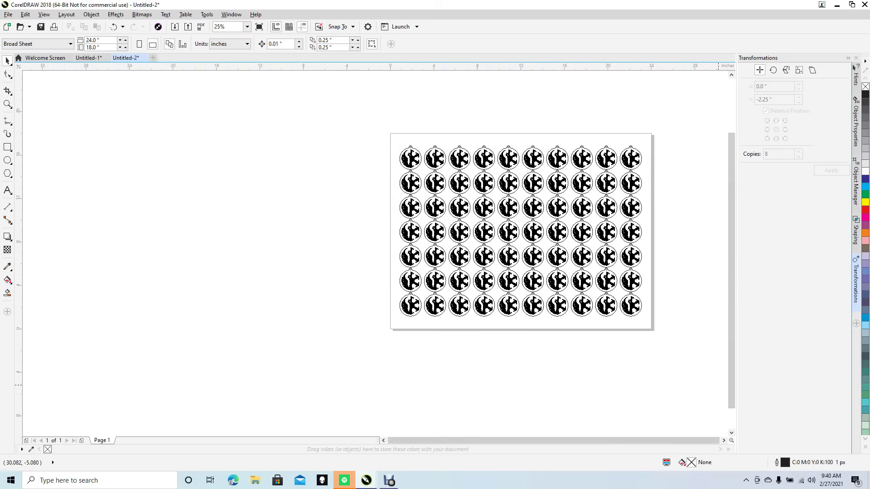
{"action": "left_click", "coordinate": [723, 441]}
{"action": "left_click", "coordinate": [723, 441]}
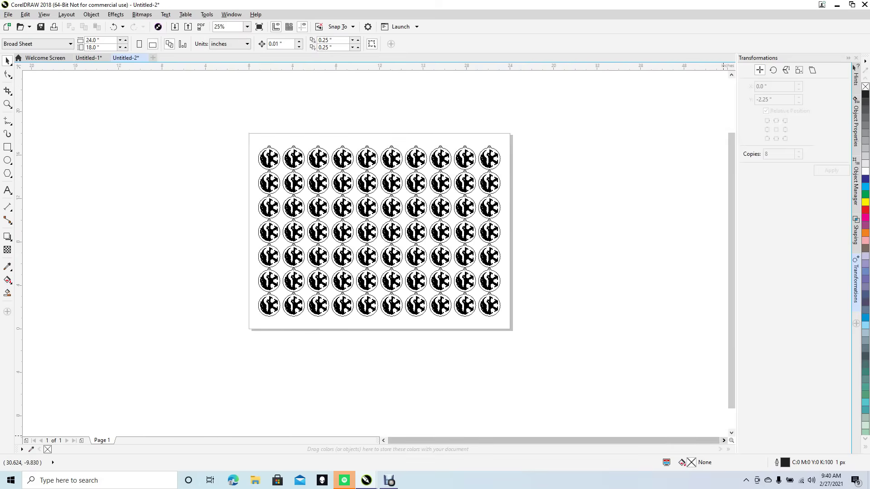
{"action": "left_click", "coordinate": [724, 440]}
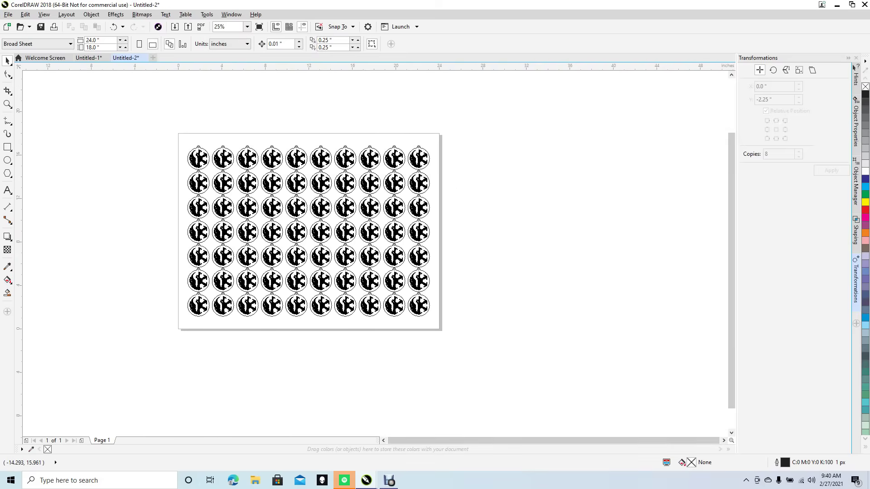
Step: Ungroup the tag grid and select only the first tag in the top row
{"action": "left_click", "coordinate": [7, 104]}
{"action": "left_click_drag", "start_coordinate": [178, 123], "coordinate": [217, 168]}
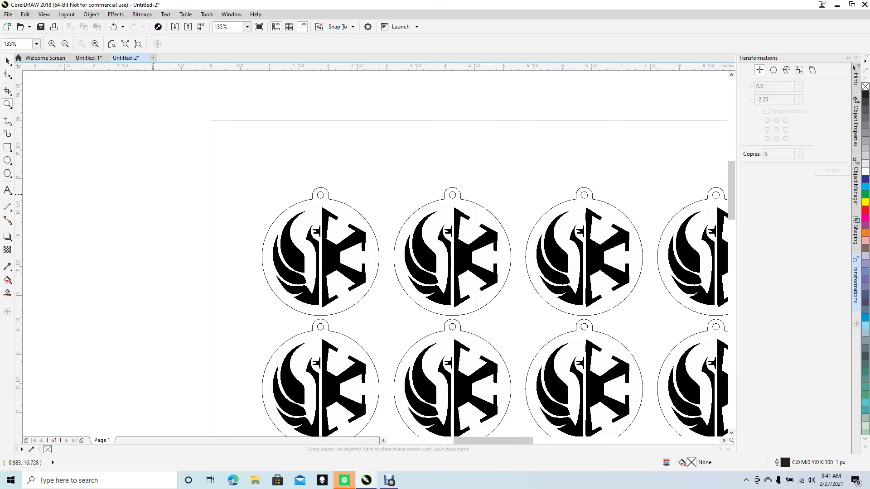
{"action": "left_click", "coordinate": [7, 60]}
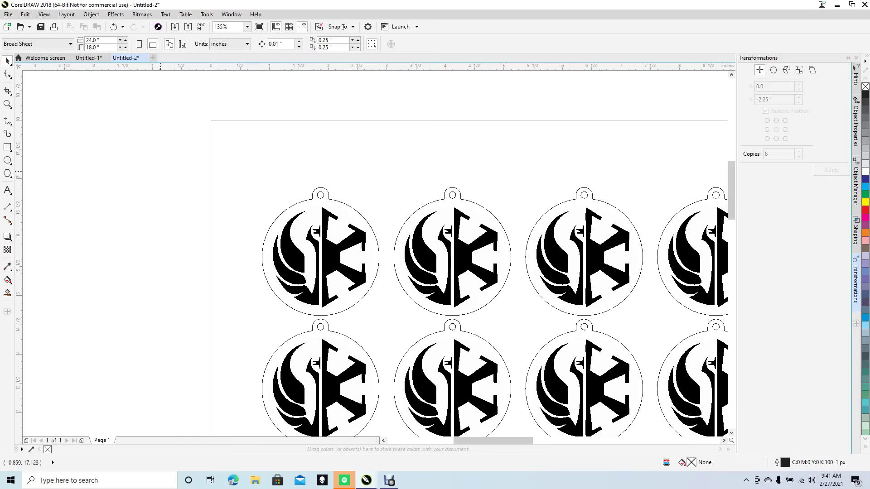
{"action": "left_click_drag", "start_coordinate": [252, 169], "coordinate": [388, 319]}
{"action": "left_click", "coordinate": [327, 281]}
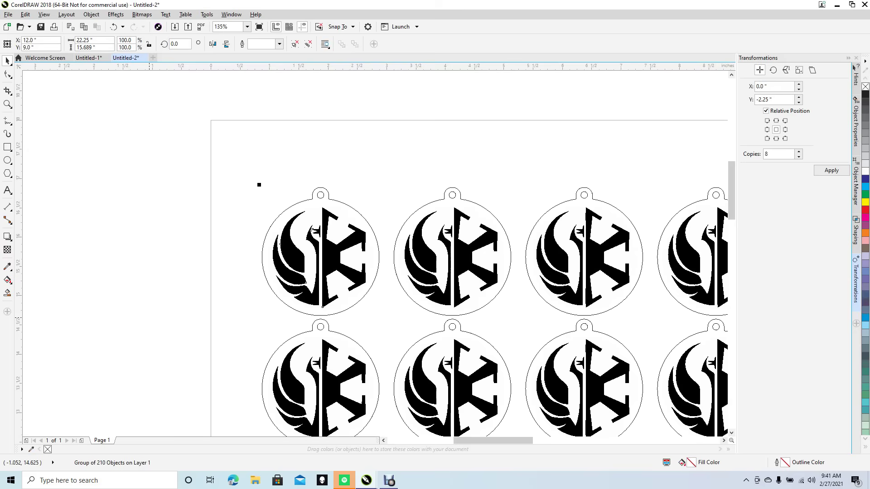
{"action": "left_click", "coordinate": [134, 303]}
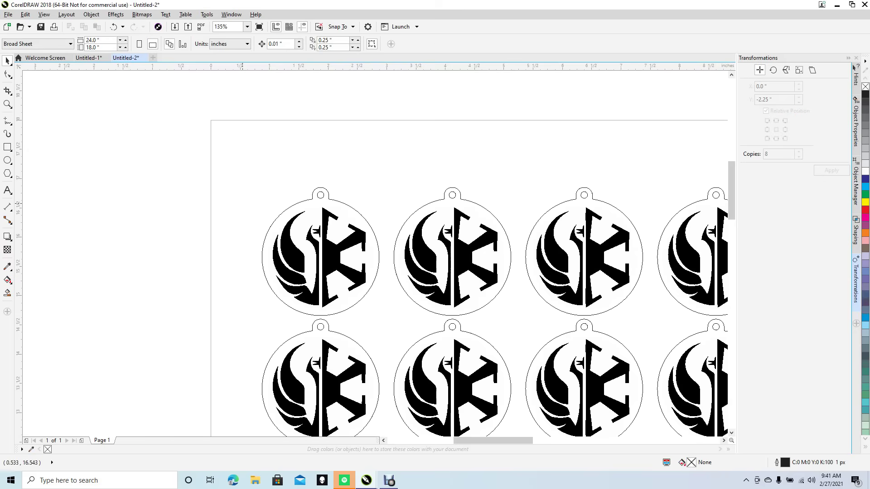
{"action": "left_click_drag", "start_coordinate": [242, 163], "coordinate": [384, 322]}
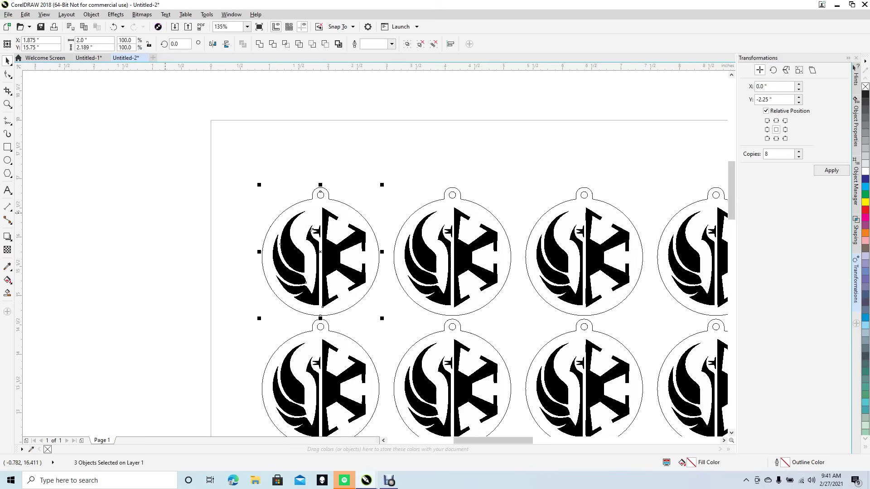
Step: Save only the selected tag to the Desktop as an SVG named Untitled-2, using the default SVG 1.1 export settings
{"action": "left_click", "coordinate": [8, 14]}
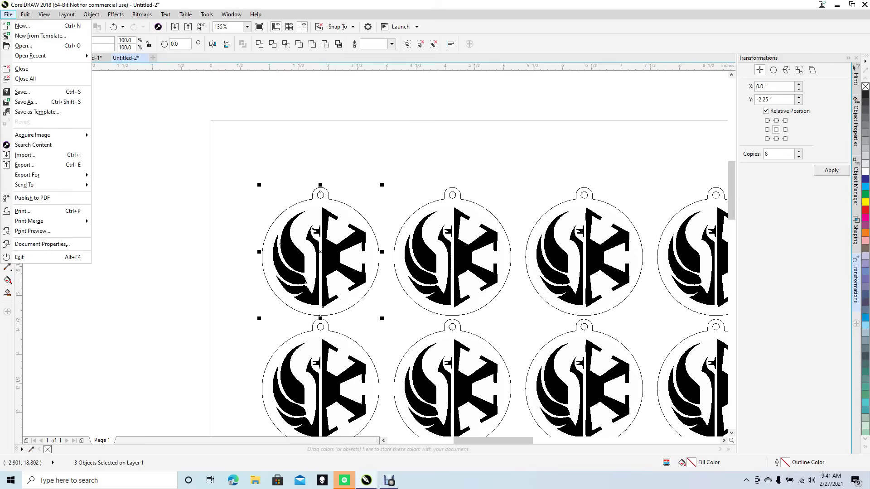
{"action": "left_click", "coordinate": [26, 102]}
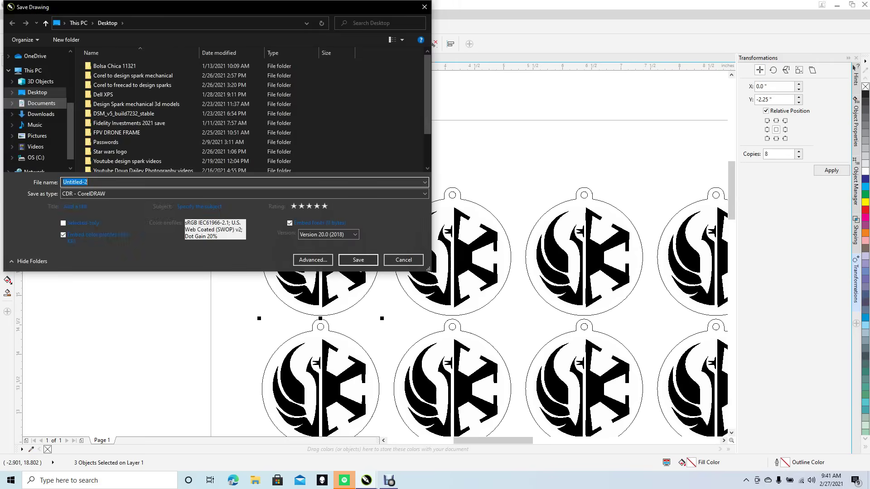
{"action": "left_click", "coordinate": [244, 194]}
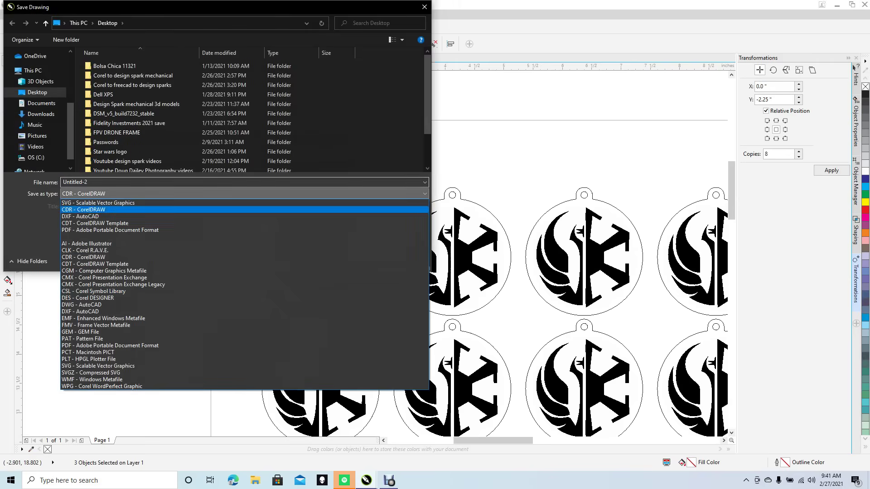
{"action": "key", "text": "Return"}
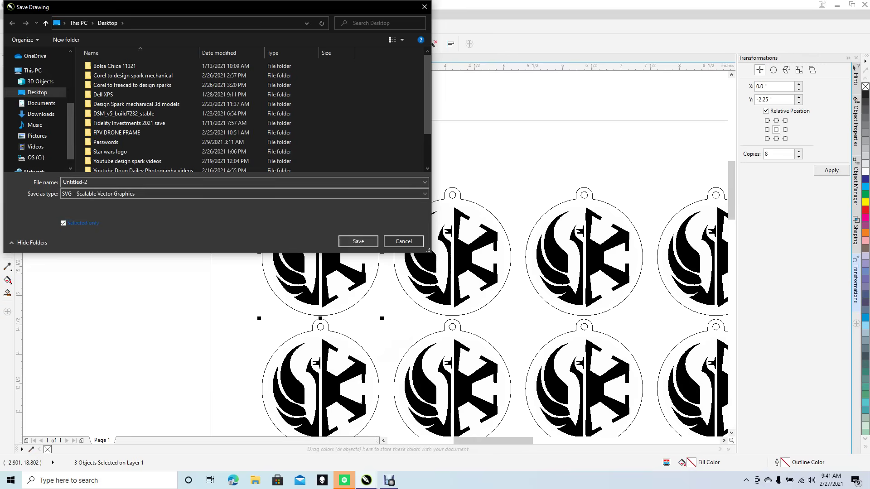
{"action": "left_click", "coordinate": [358, 241]}
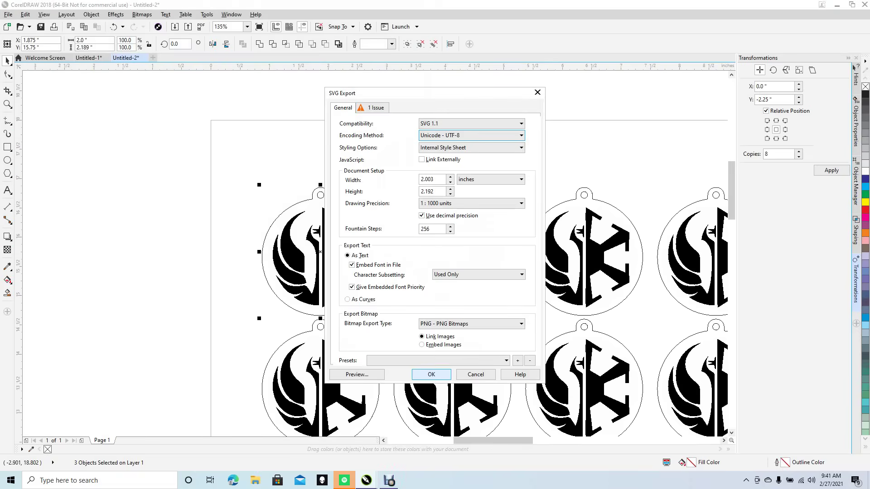
{"action": "left_click", "coordinate": [431, 374]}
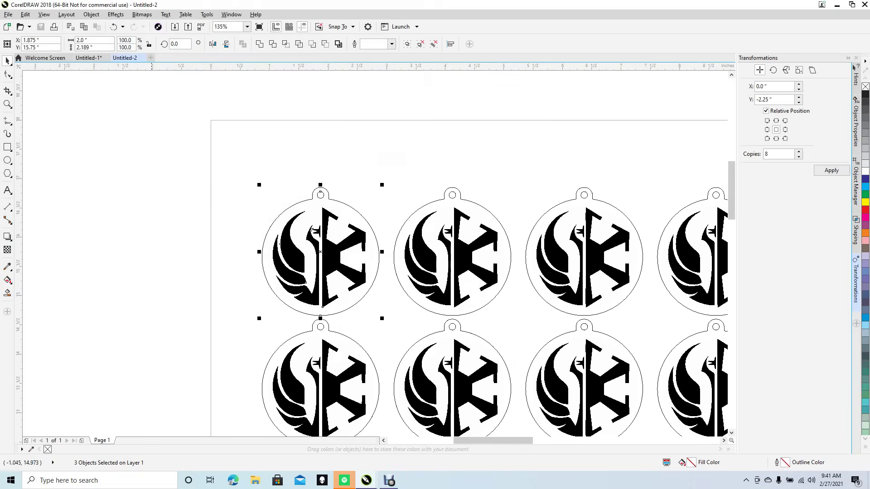